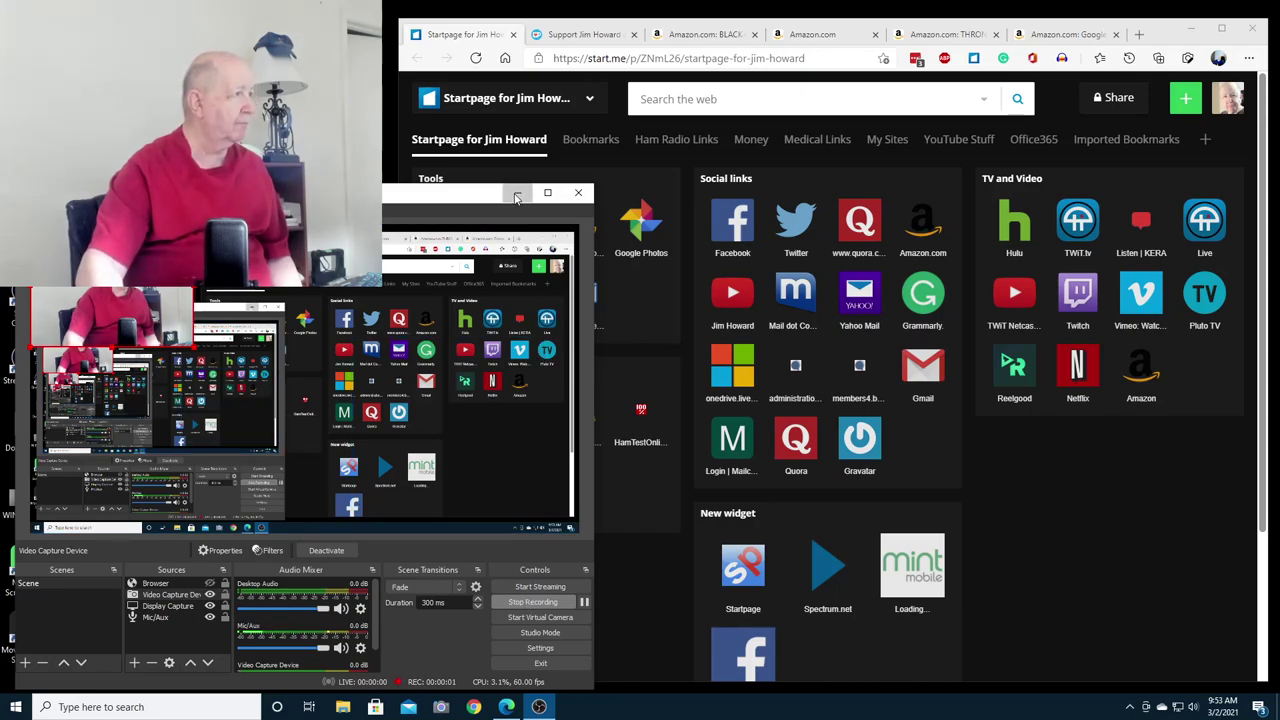
# Step: Minimize the OBS Studio window to reveal the start.me page in the browser
pyautogui.click(514, 198)
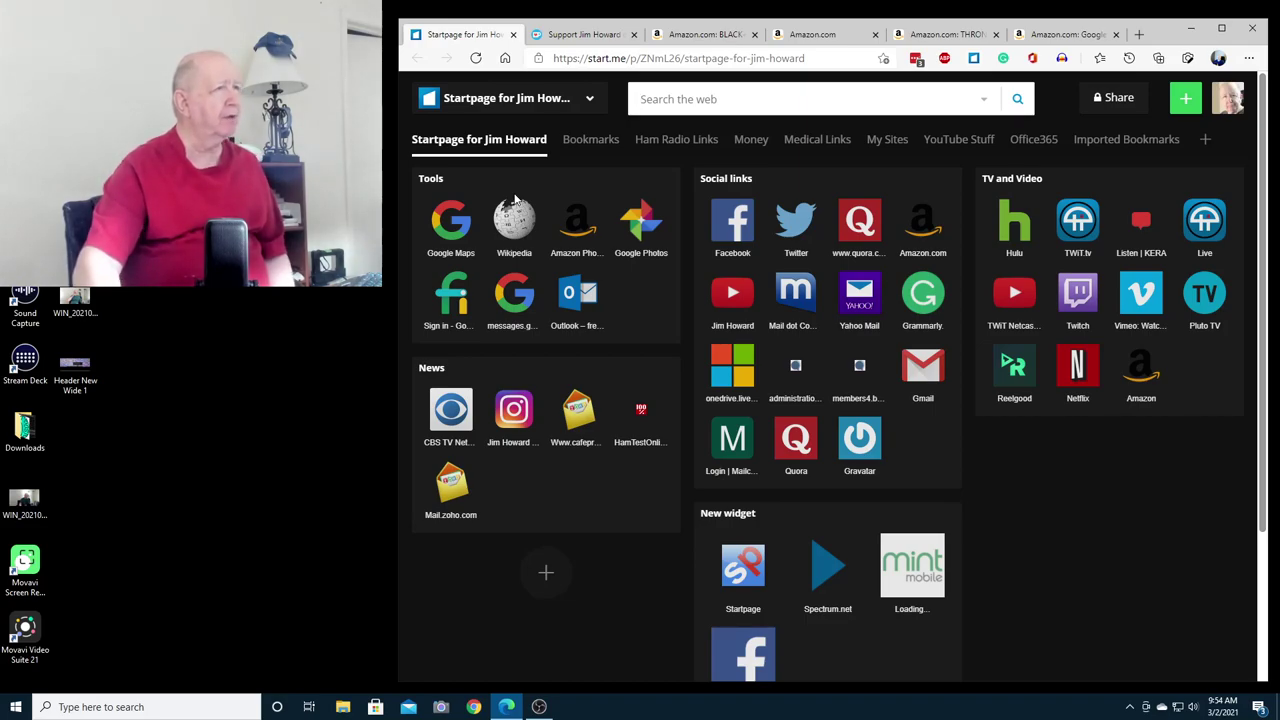
# Step: Switch to the Amazon tab showing the BLACK+DECKER 20V MAX cordless drill
pyautogui.click(726, 38)
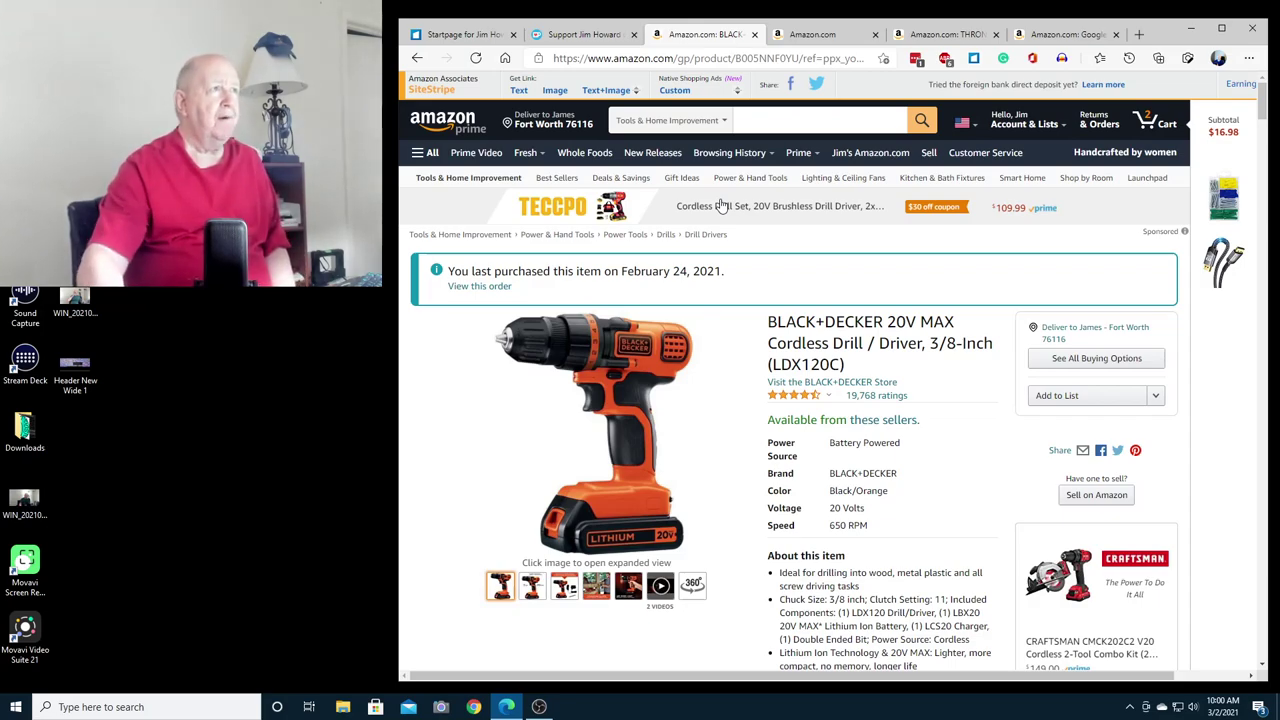
# Step: Check the Amazon wish list, then view the $89.90 THRONMAX microphone boom arm listing
pyautogui.click(818, 40)
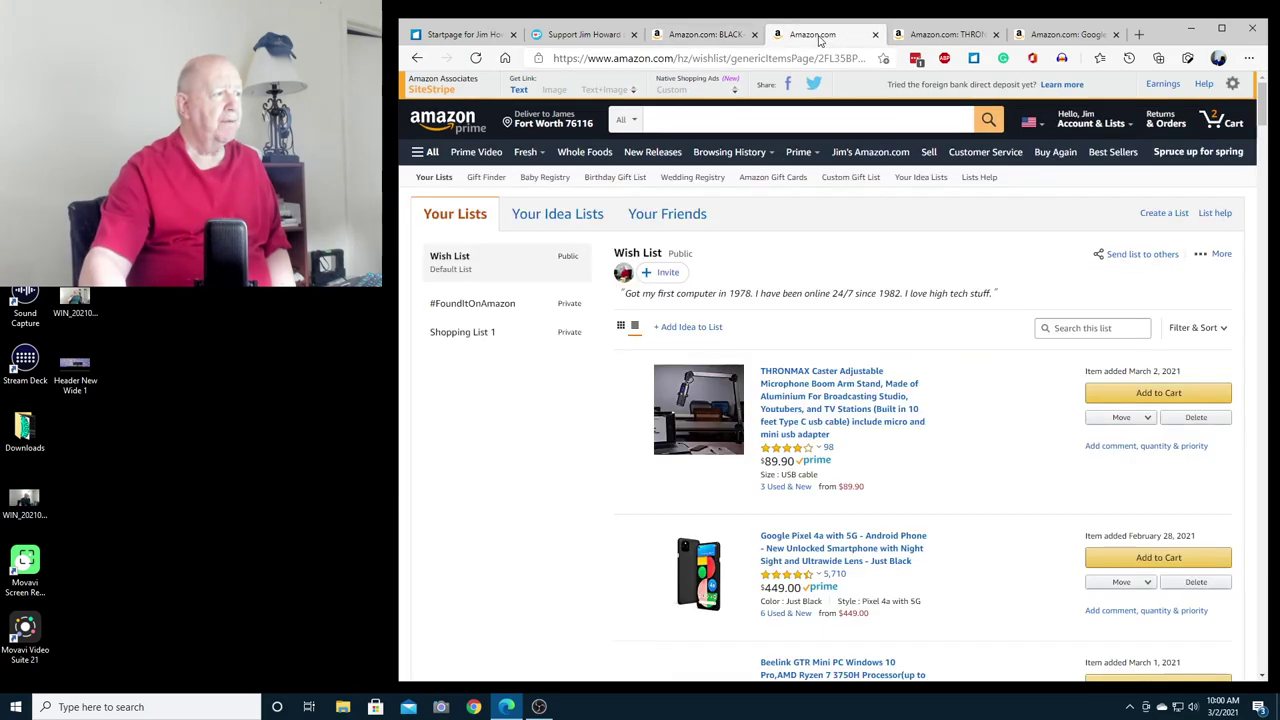
pyautogui.click(930, 40)
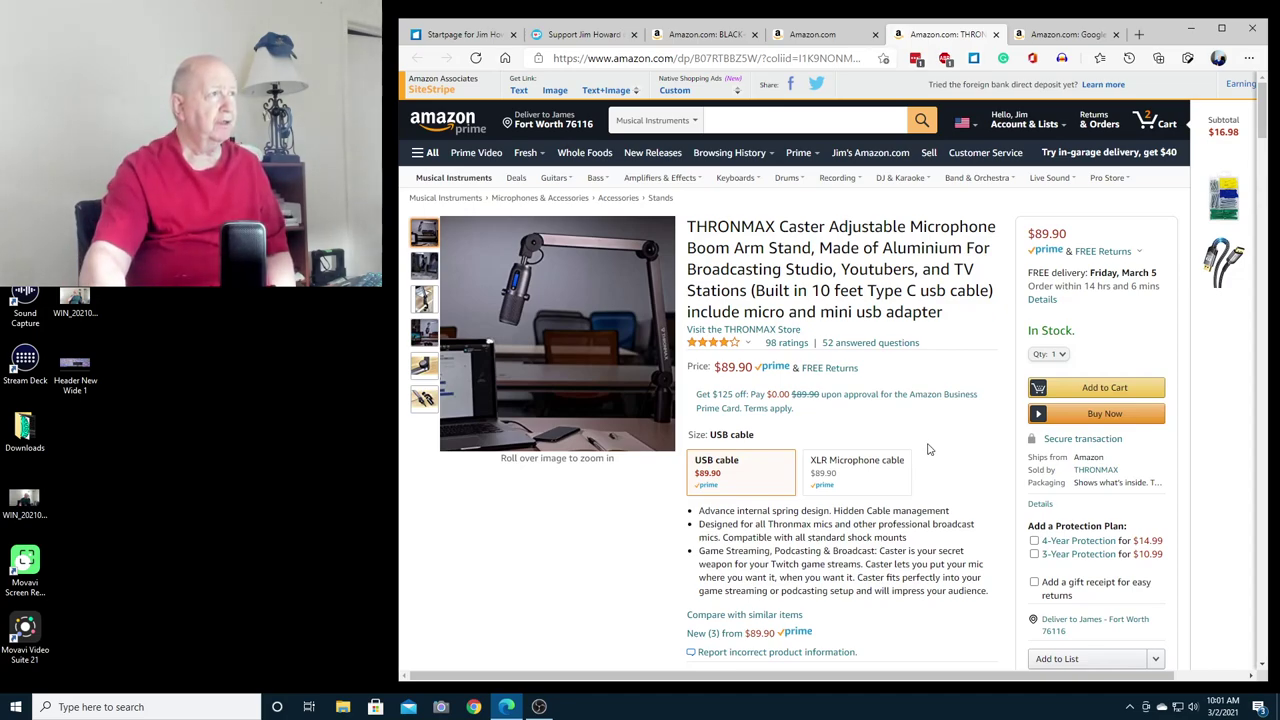
# Step: View the $449.00 Google Pixel 4a with 5G unlocked phone listing on Amazon
pyautogui.click(1058, 38)
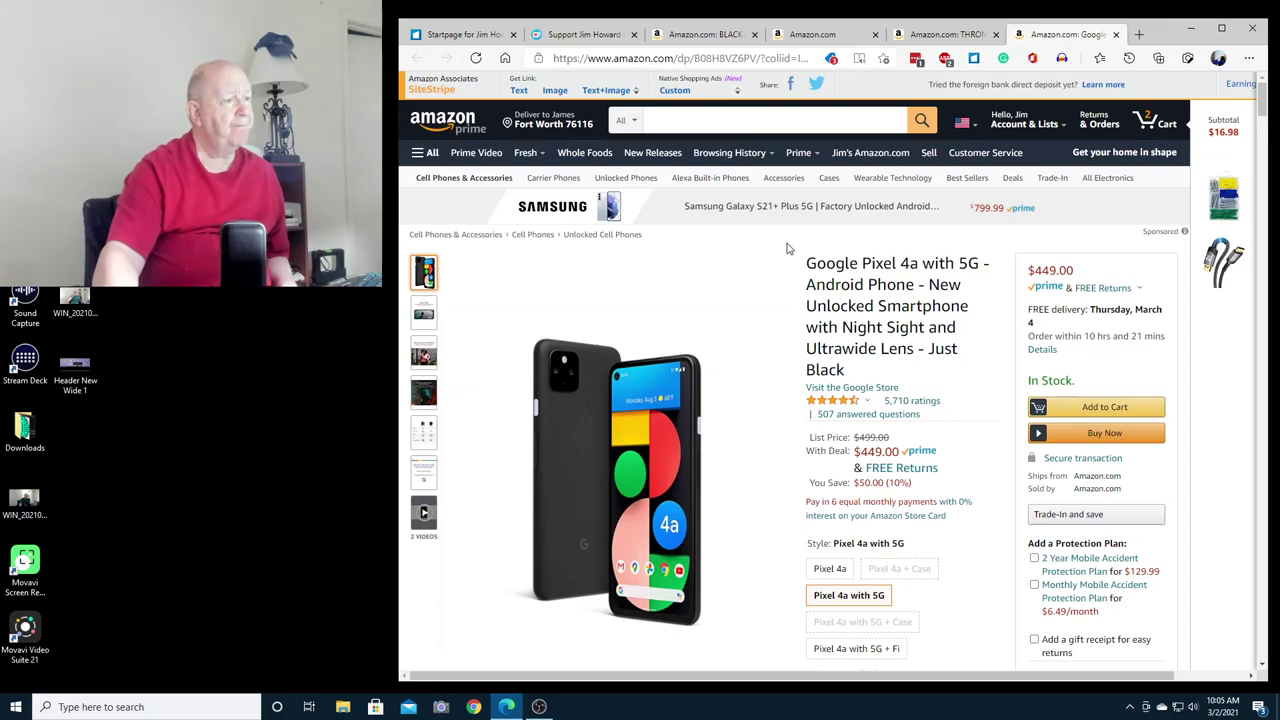
pyautogui.moveTo(748, 281)
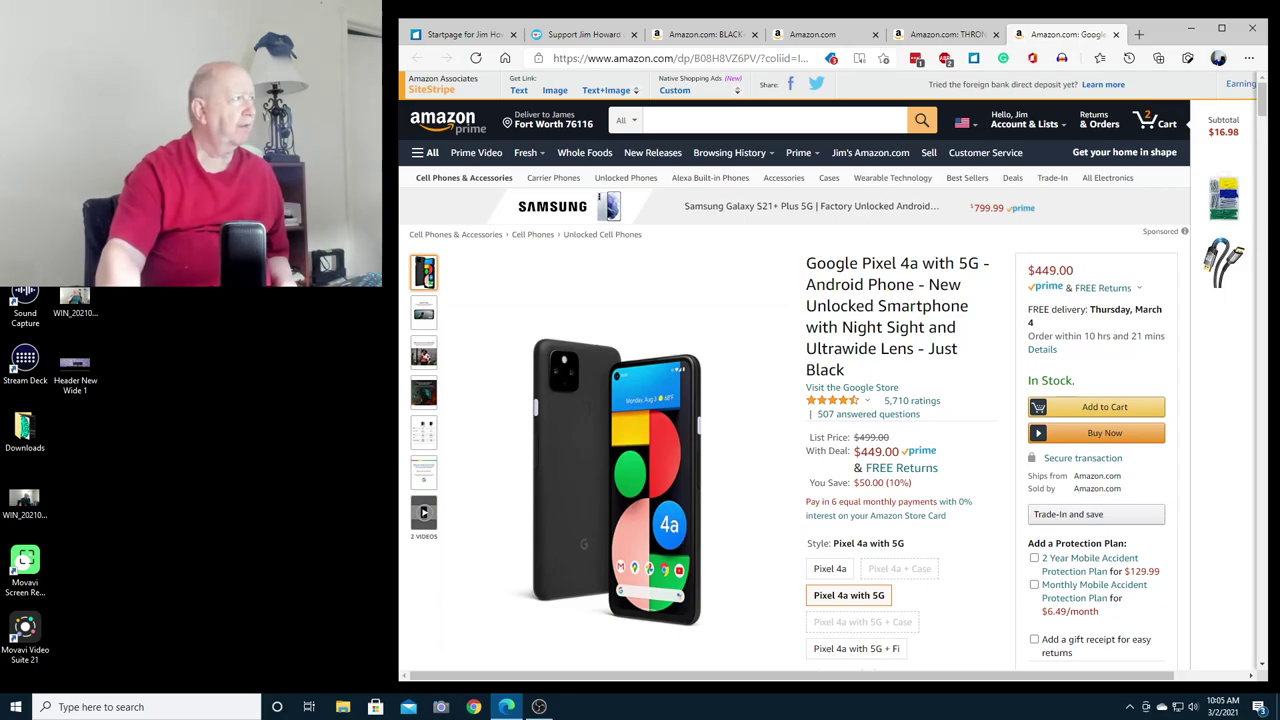
# Step: Switch back to the Ko-fi tab showing the 'Buy a Coke for' profile page
pyautogui.click(590, 36)
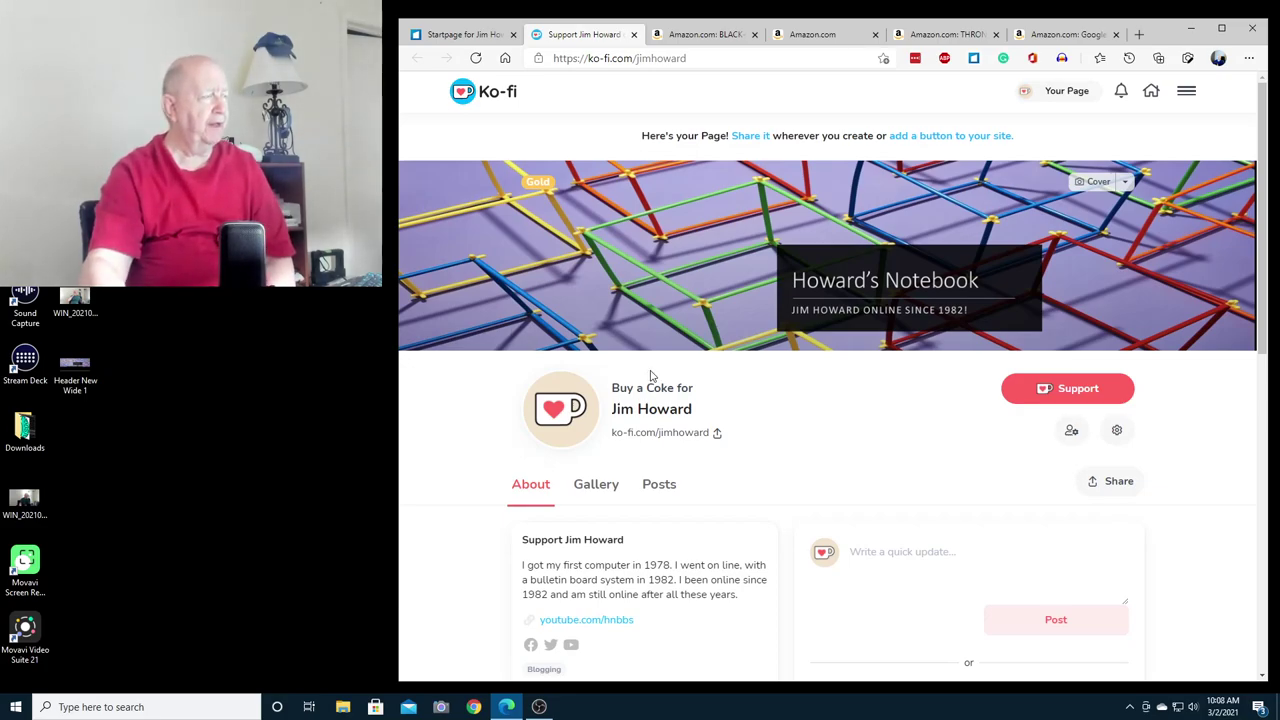
pyautogui.scroll(-2, 810, 294)
pyautogui.scroll(-3, 810, 294)
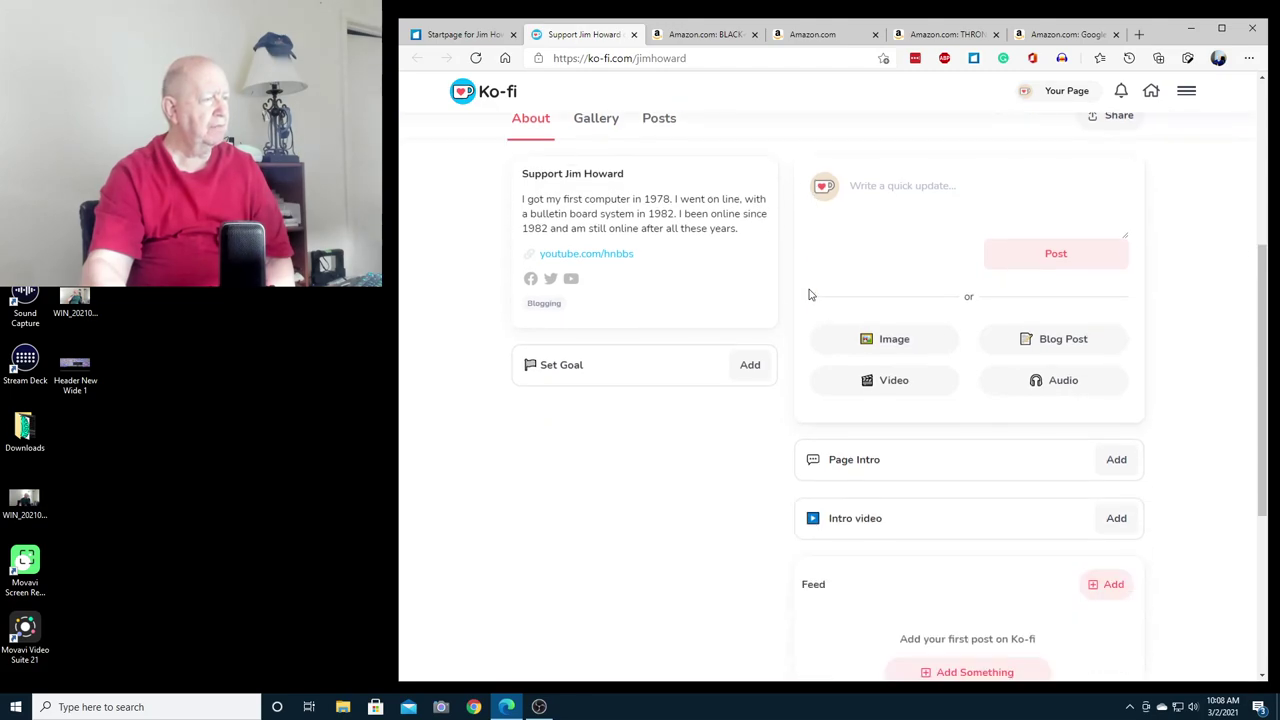
pyautogui.scroll(5, 810, 294)
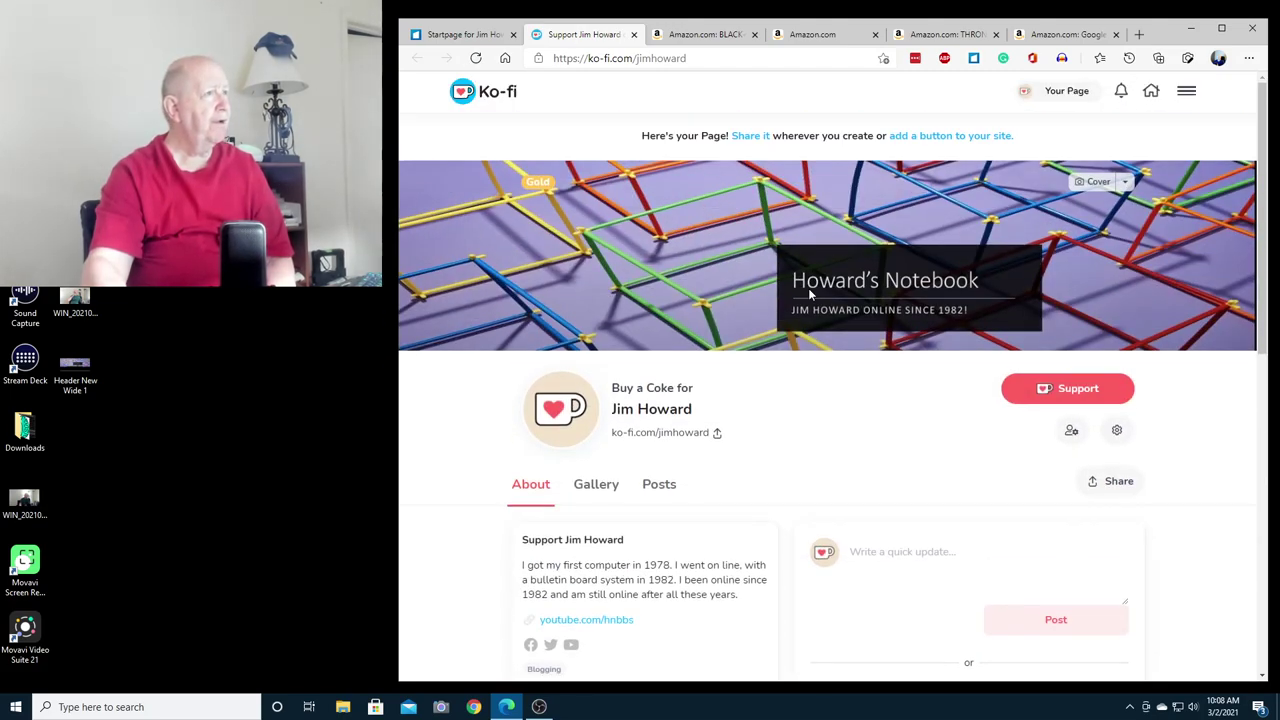
pyautogui.click(1060, 97)
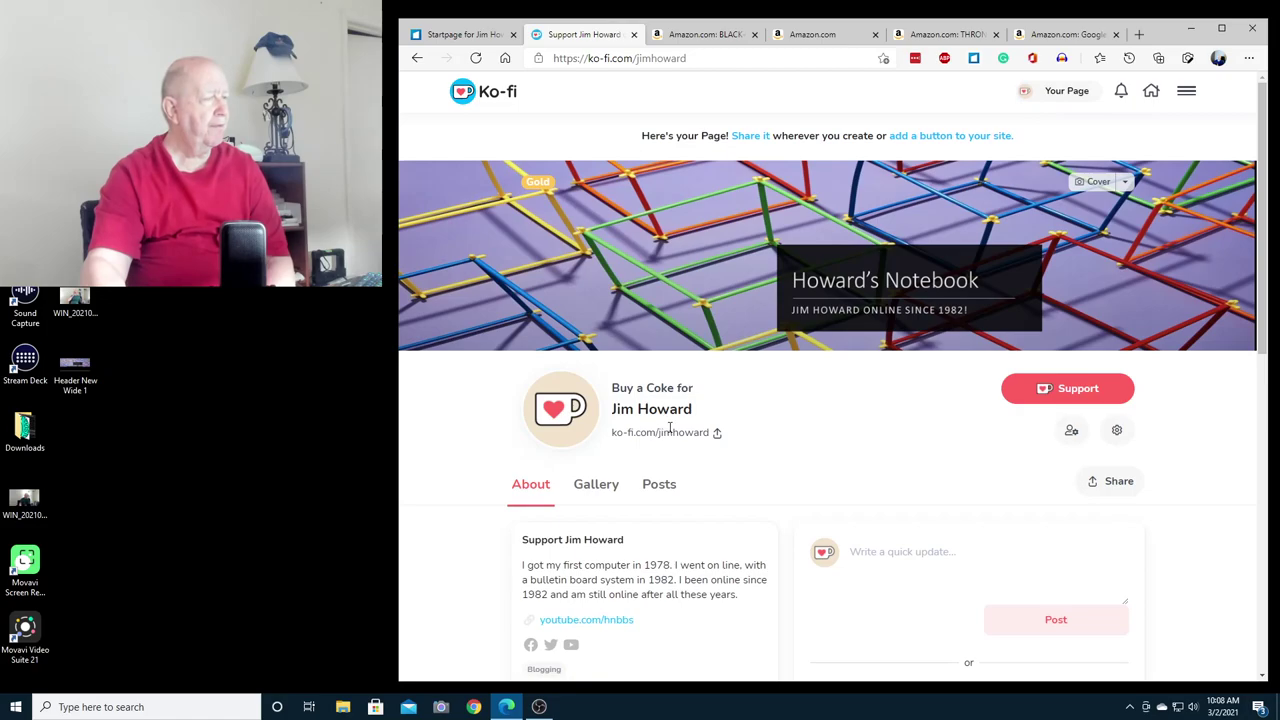
pyautogui.scroll(-3, 728, 432)
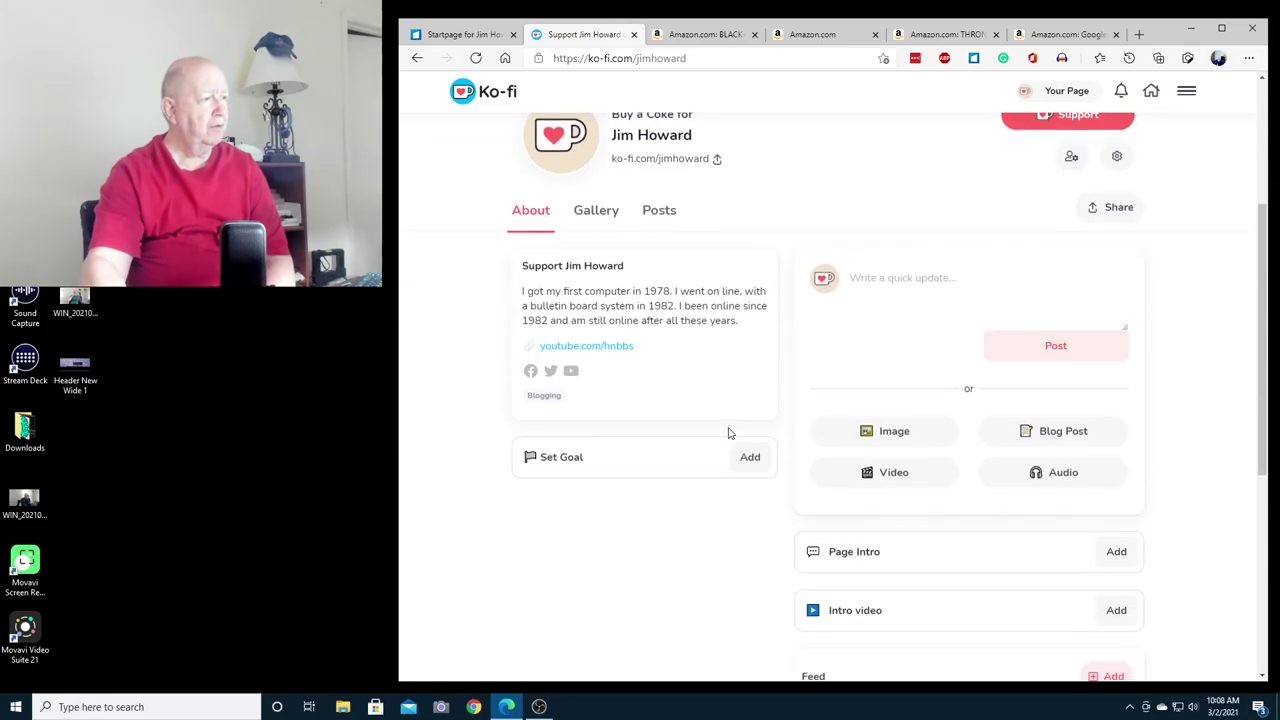
pyautogui.scroll(-4, 728, 432)
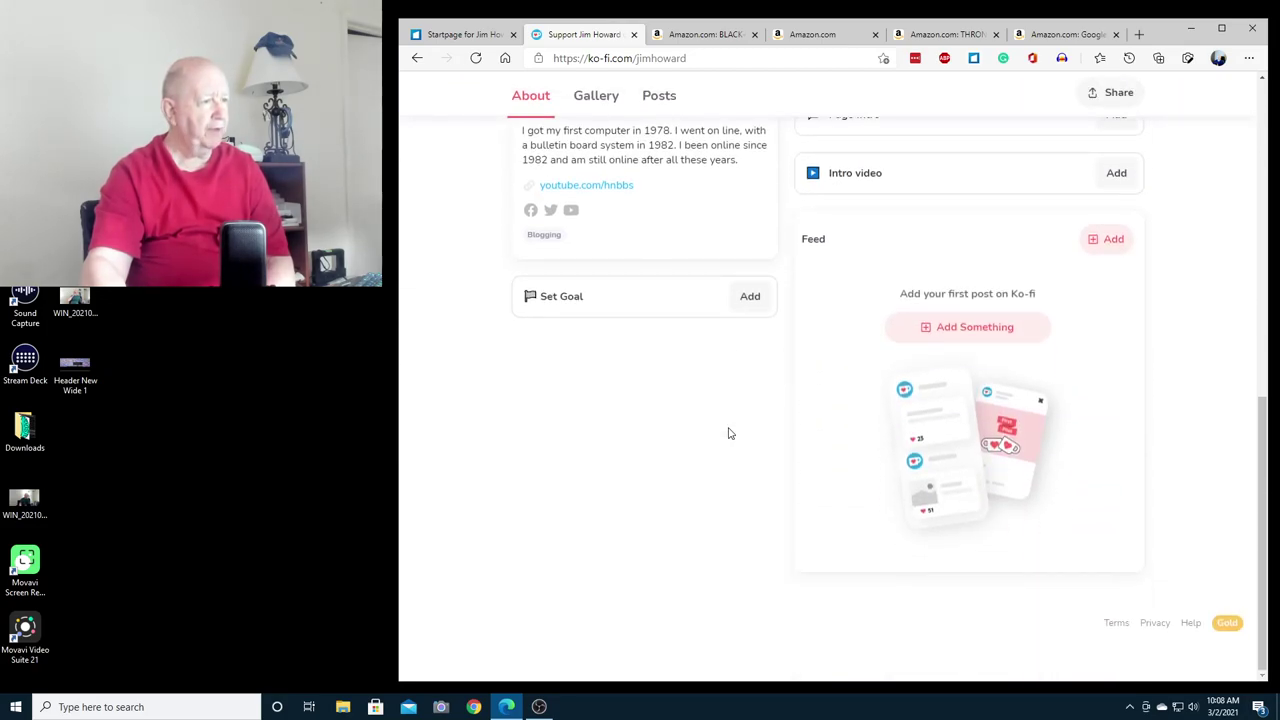
pyautogui.scroll(2, 728, 432)
pyautogui.scroll(5, 728, 432)
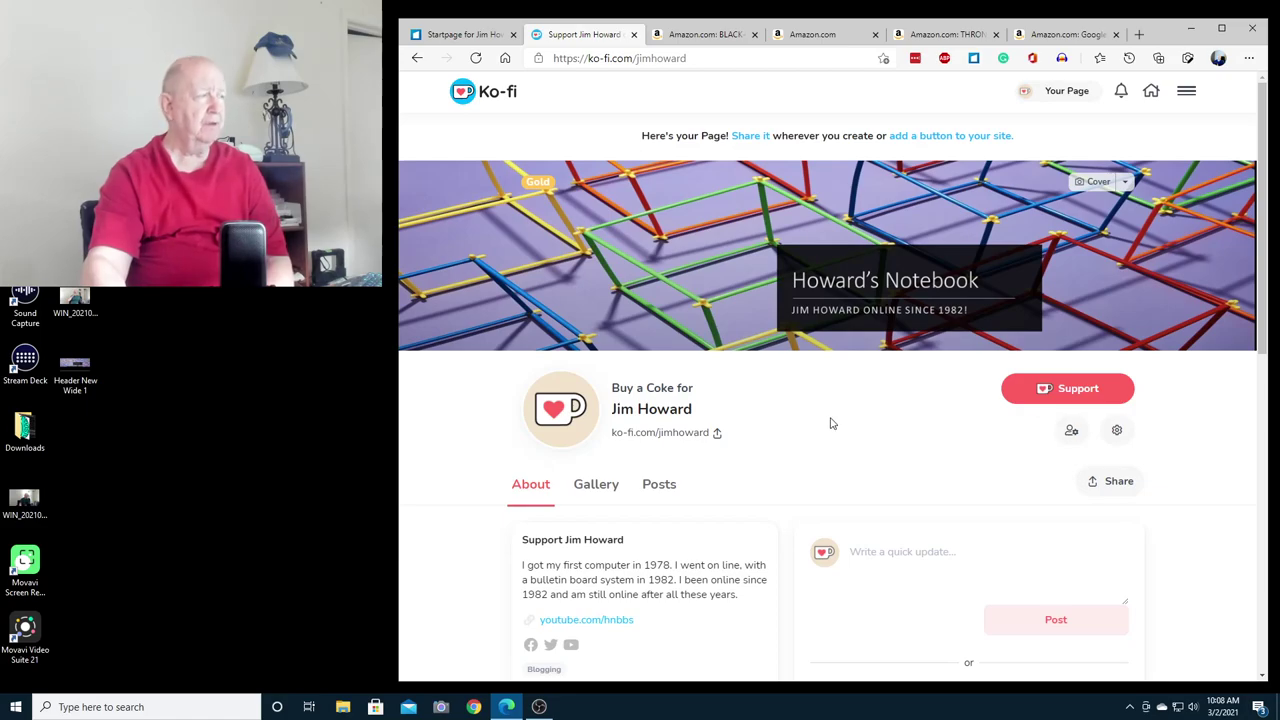
pyautogui.scroll(-1, 830, 423)
pyautogui.scroll(-1, 830, 423)
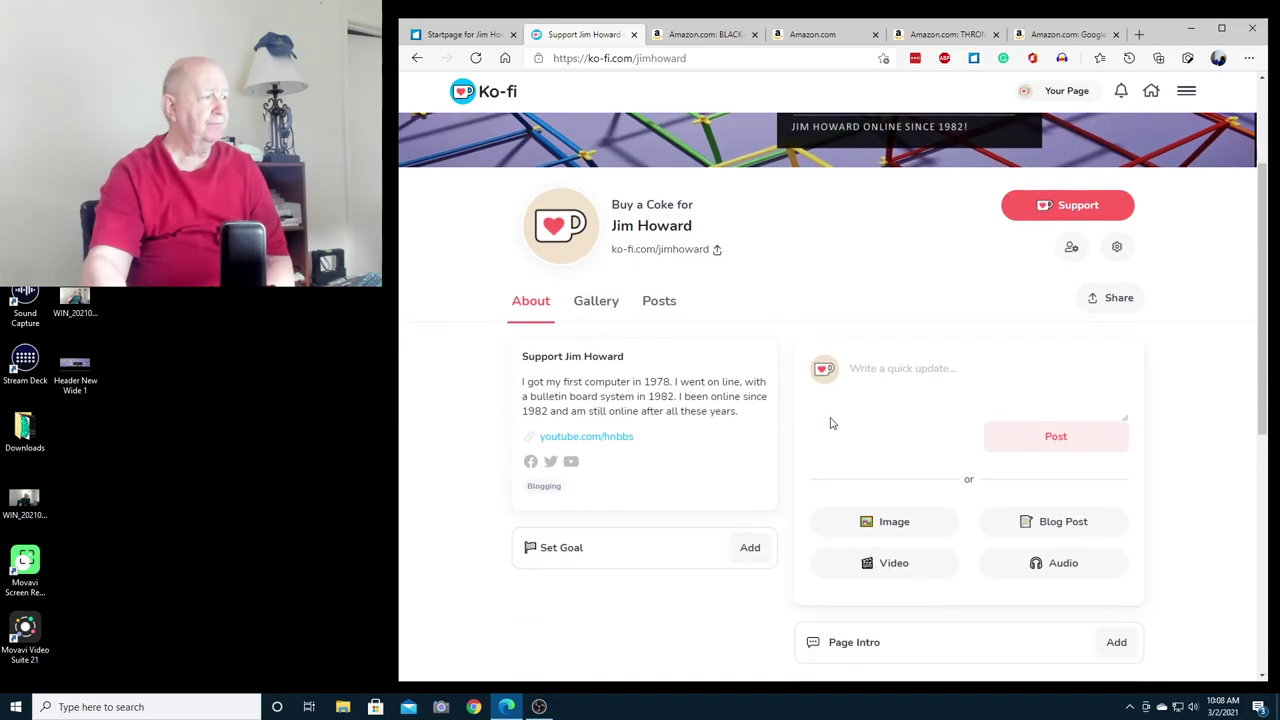
pyautogui.scroll(2, 830, 423)
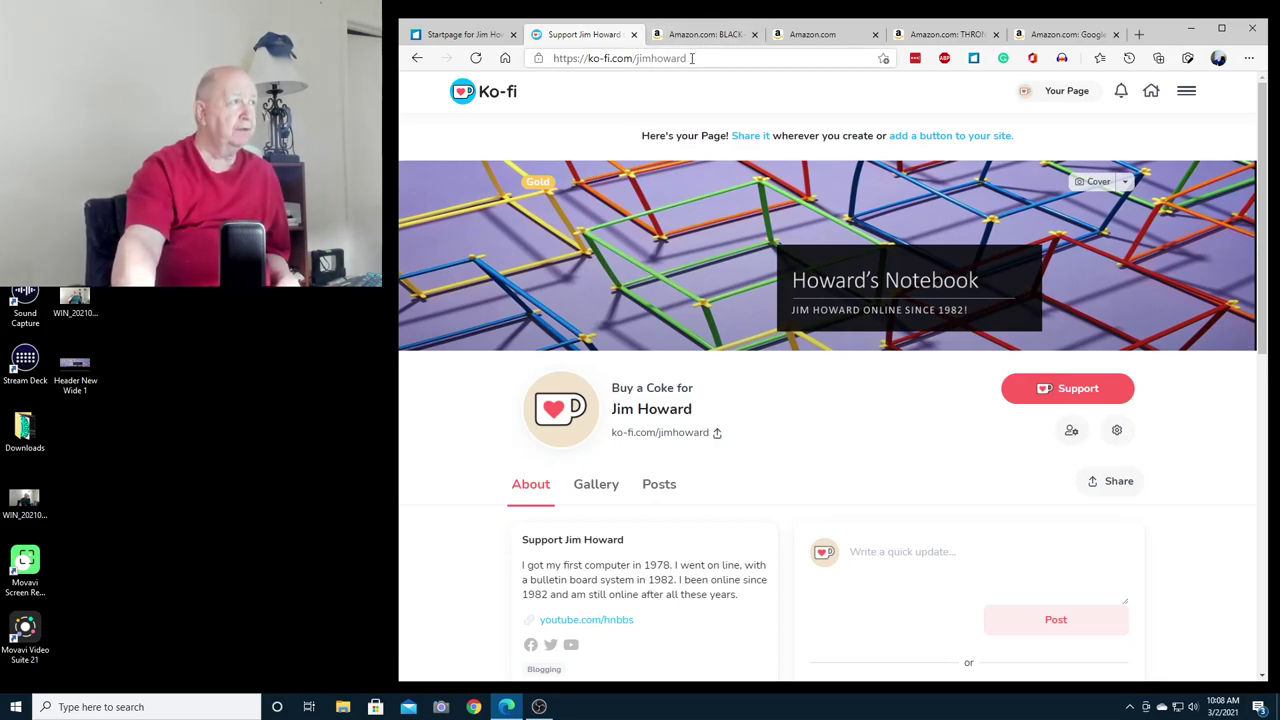
pyautogui.moveTo(691, 58); pyautogui.dragTo(555, 47)
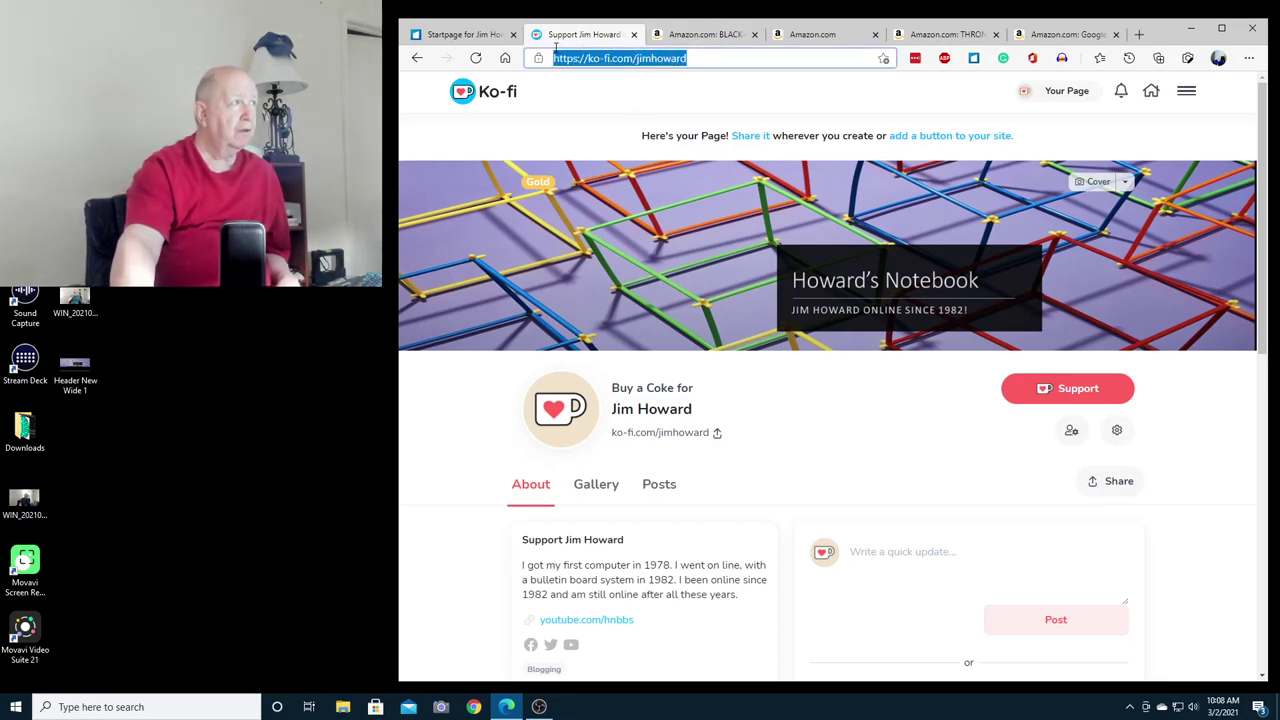
pyautogui.click(477, 463)
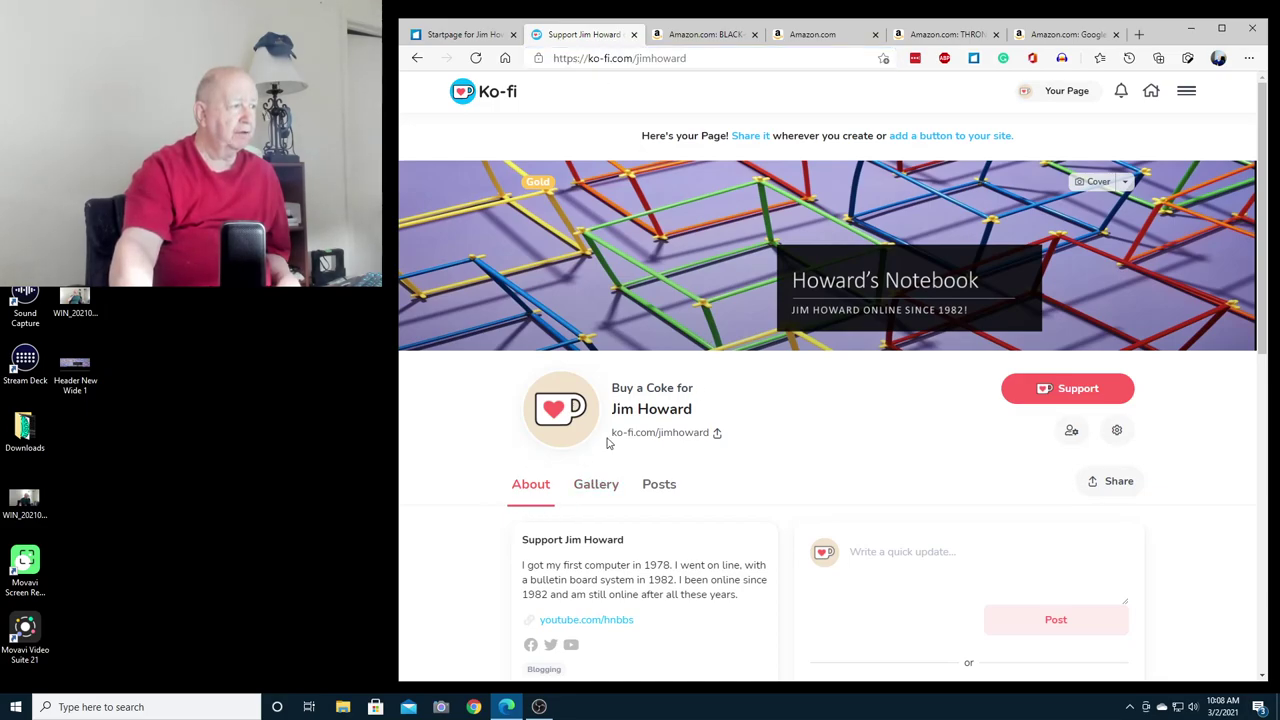
pyautogui.moveTo(606, 440); pyautogui.dragTo(707, 447)
pyautogui.click(476, 436)
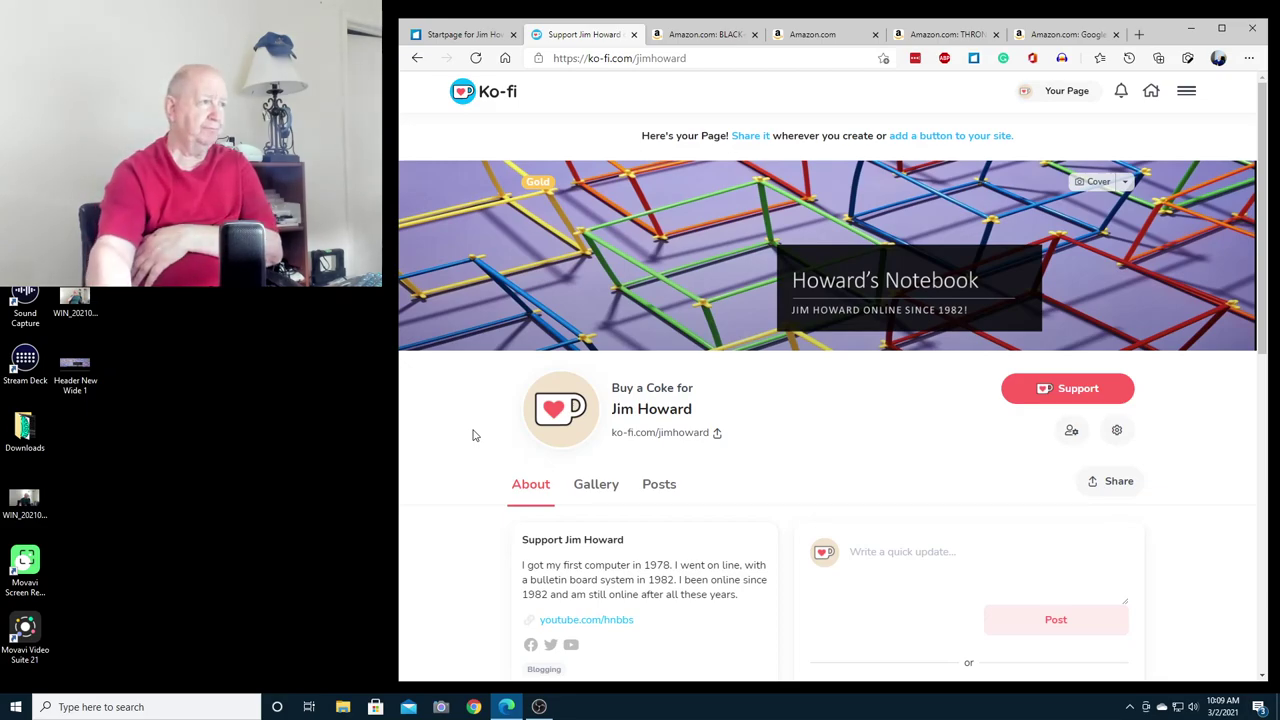
# Step: Scroll through the Ko-fi profile and view its Gallery and Posts sections
pyautogui.scroll(-5, 475, 435)
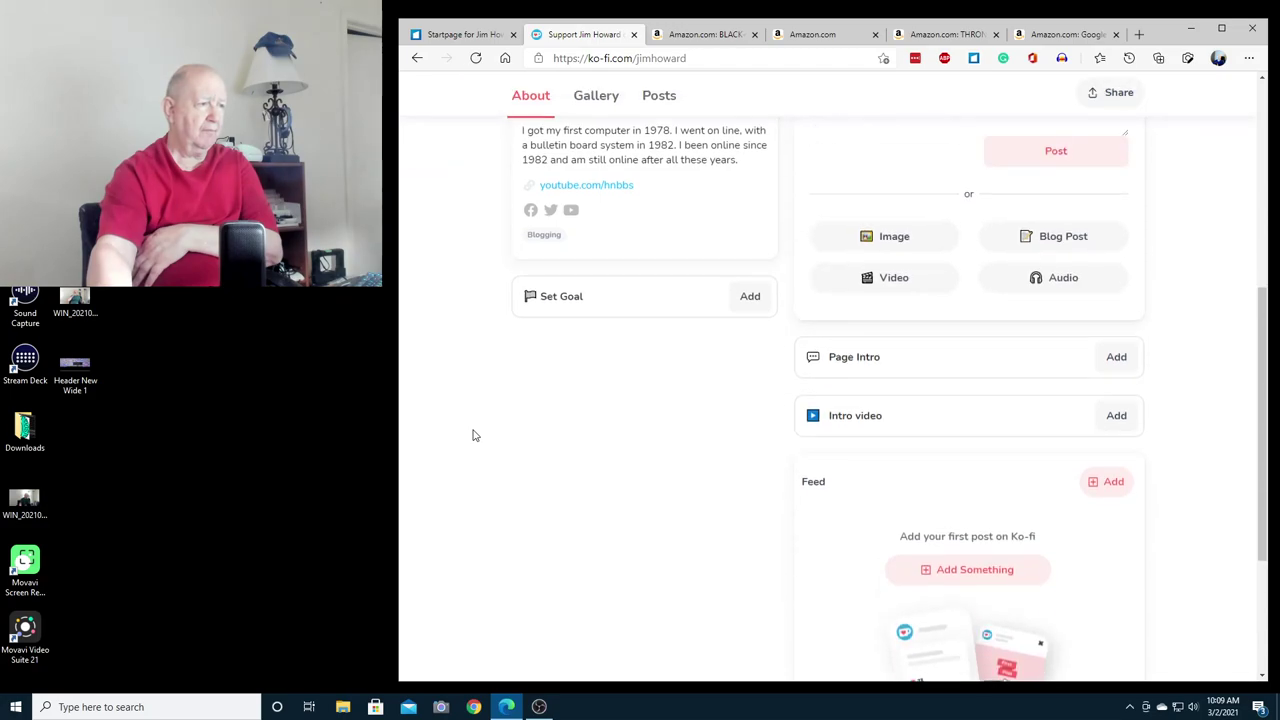
pyautogui.scroll(5, 475, 435)
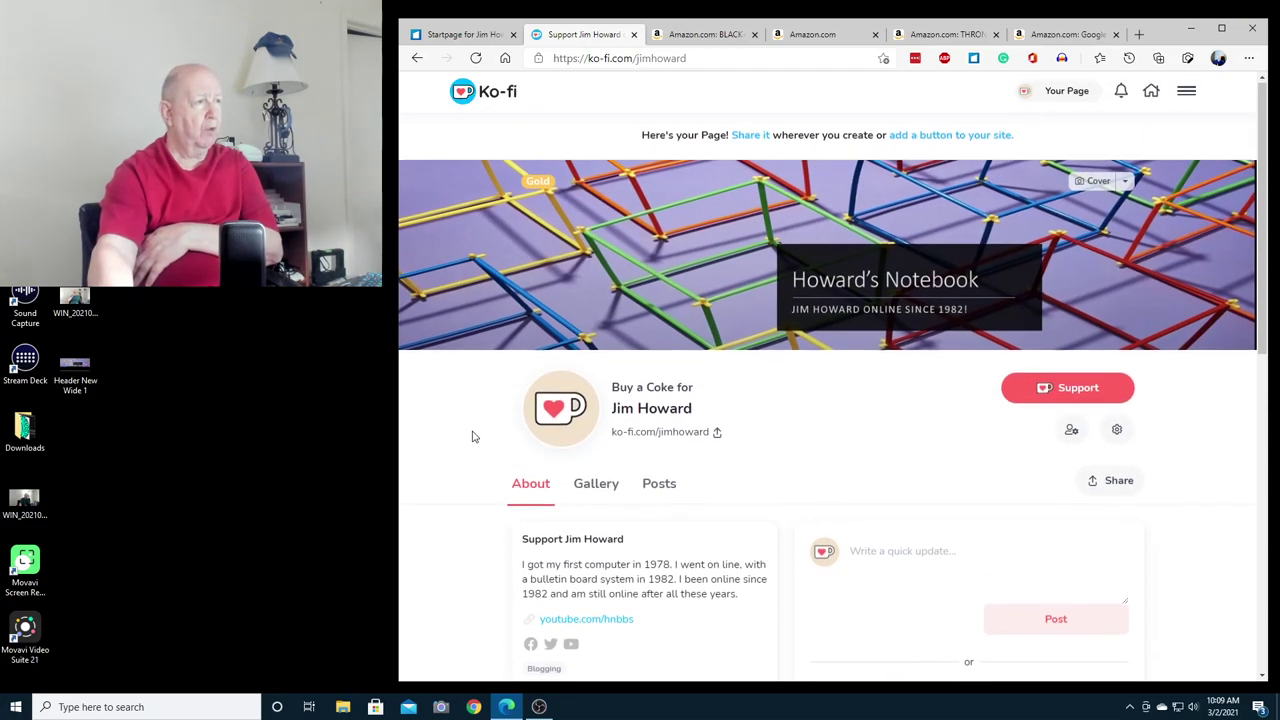
pyautogui.scroll(-1, 475, 437)
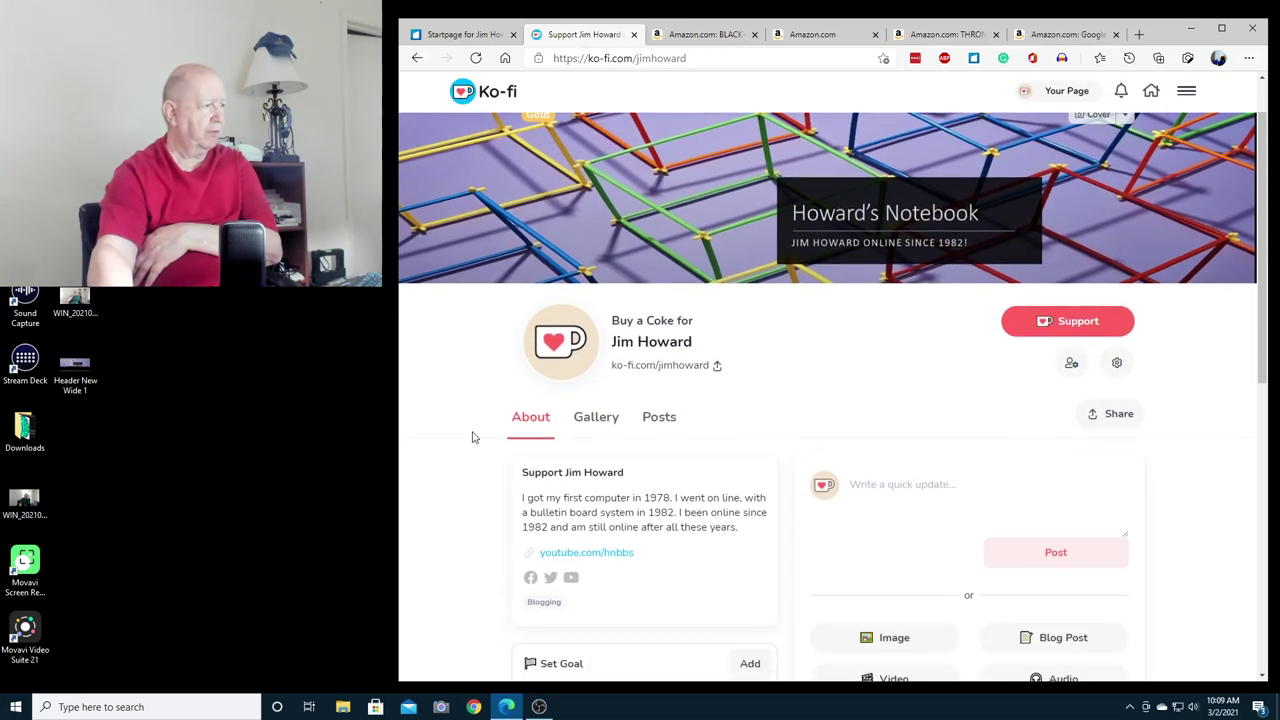
pyautogui.scroll(-2, 474, 437)
pyautogui.scroll(3, 474, 437)
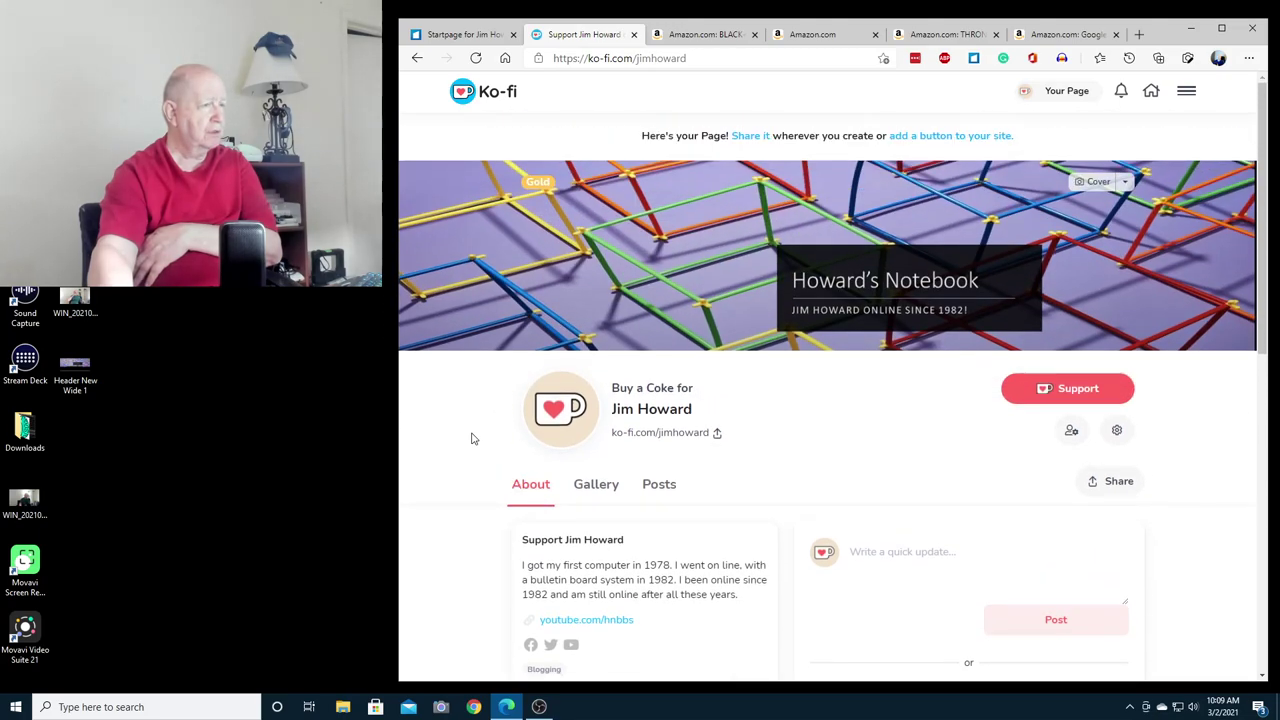
pyautogui.scroll(-2, 473, 438)
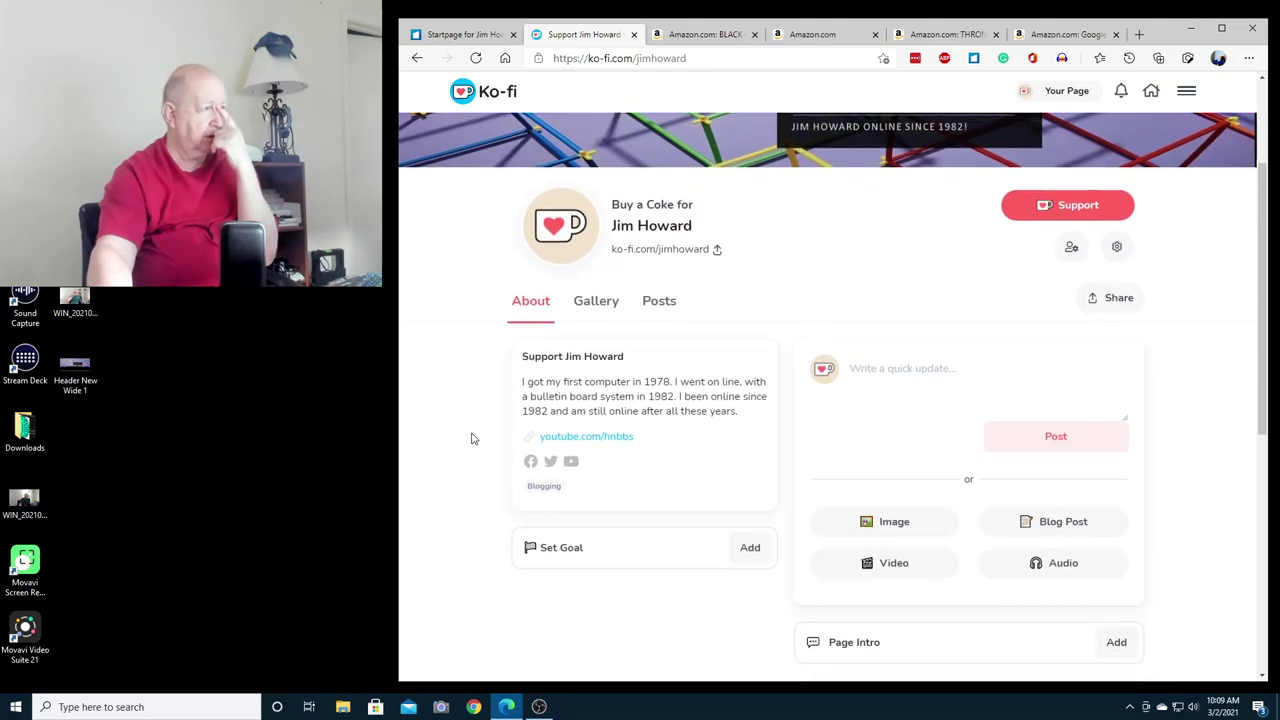
pyautogui.click(594, 306)
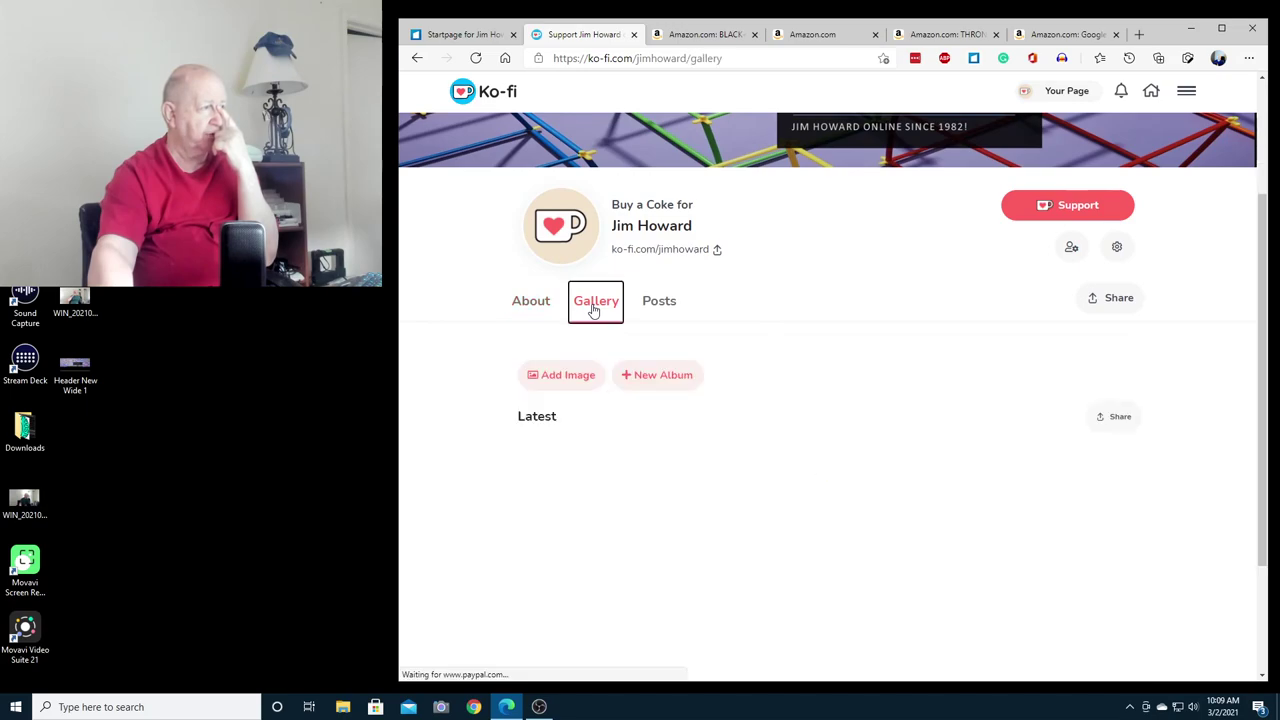
pyautogui.click(657, 306)
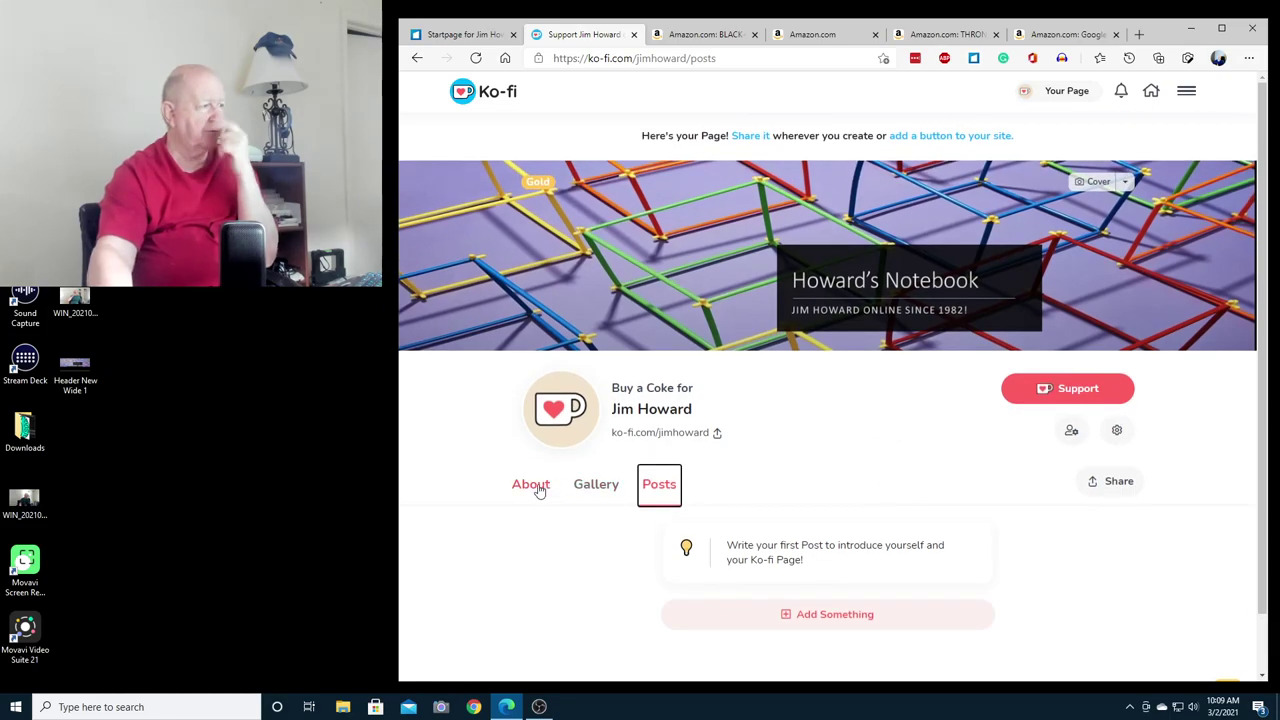
# Step: Return to the About section and scroll through the creator's bio
pyautogui.click(531, 485)
pyautogui.scroll(-3, 614, 491)
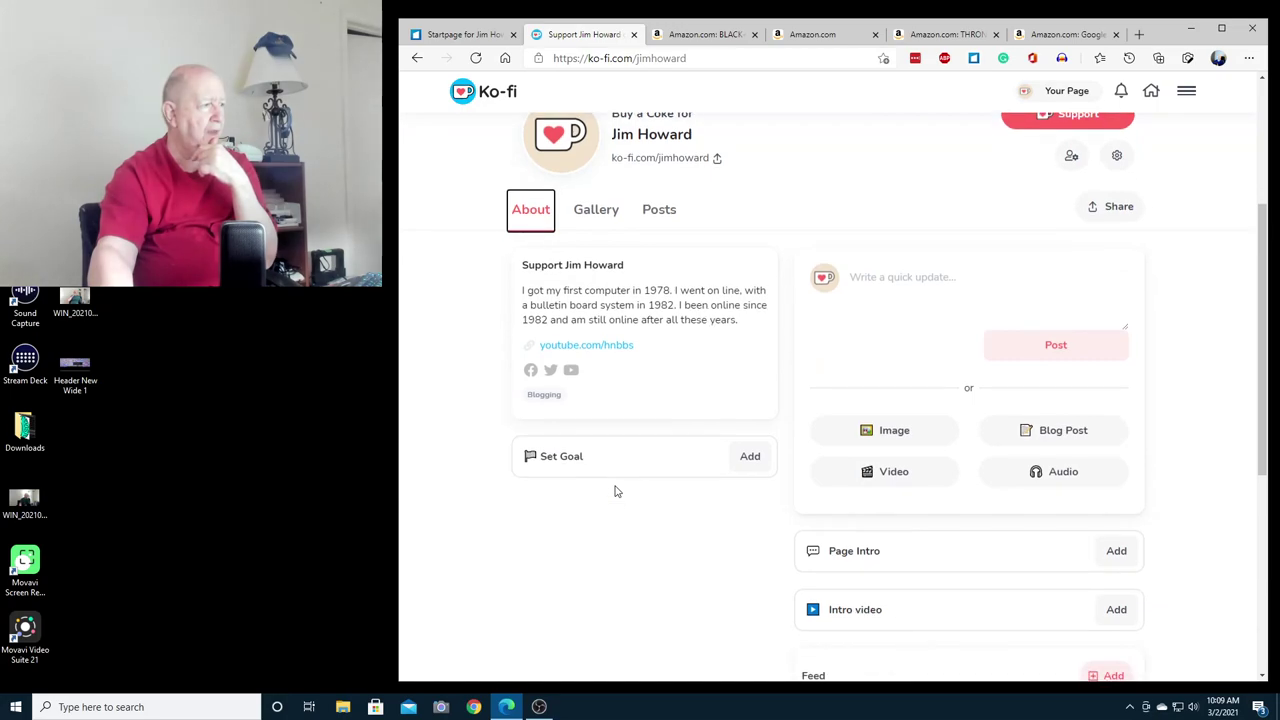
pyautogui.scroll(-2, 616, 491)
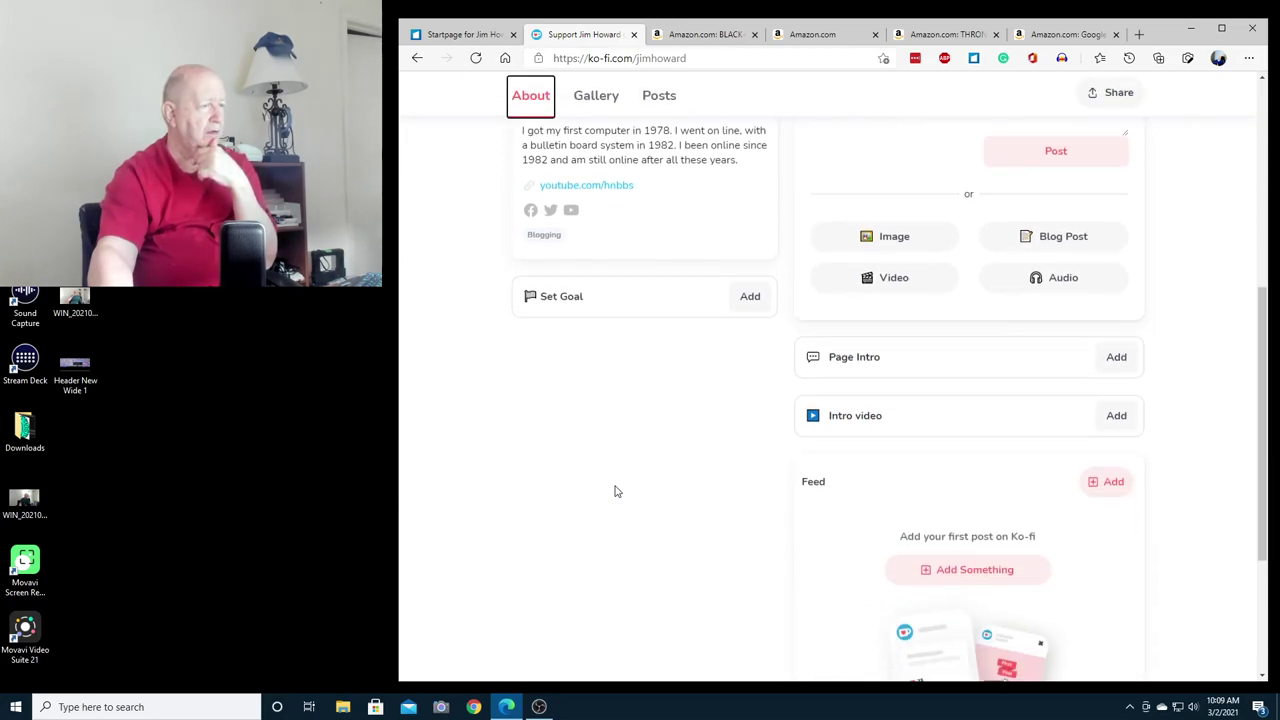
pyautogui.scroll(-3, 616, 491)
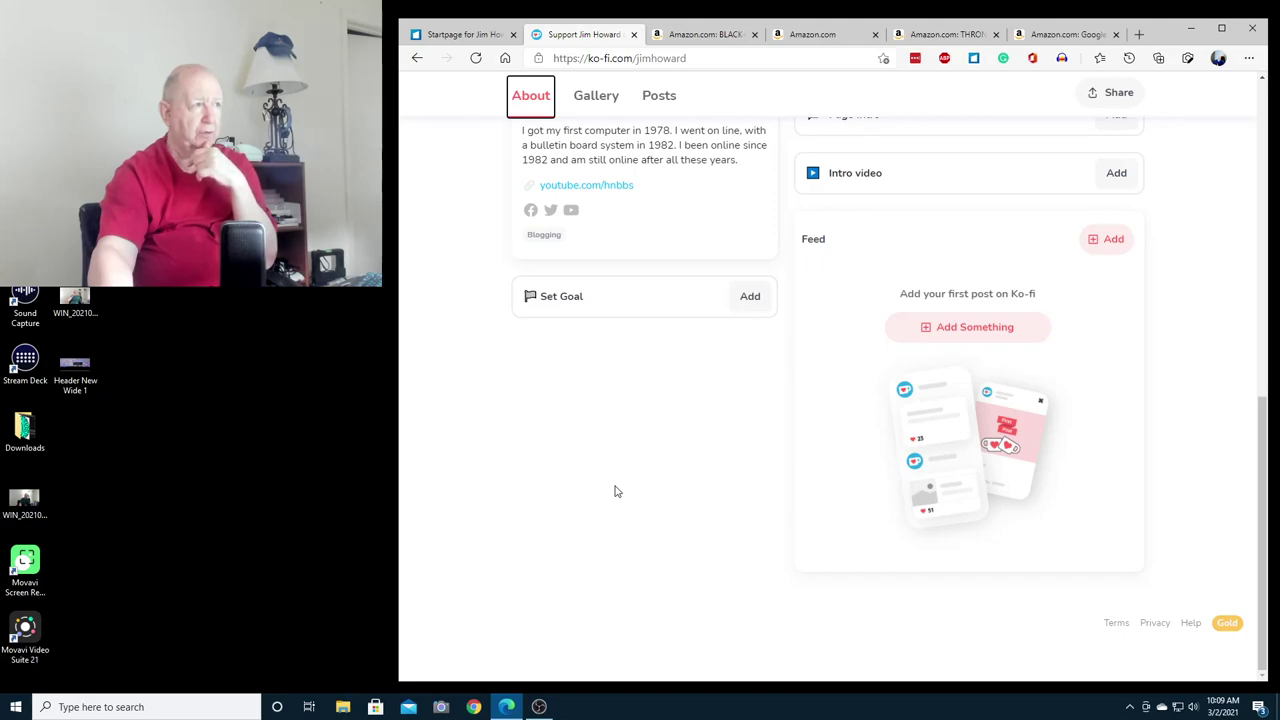
pyautogui.scroll(5, 616, 491)
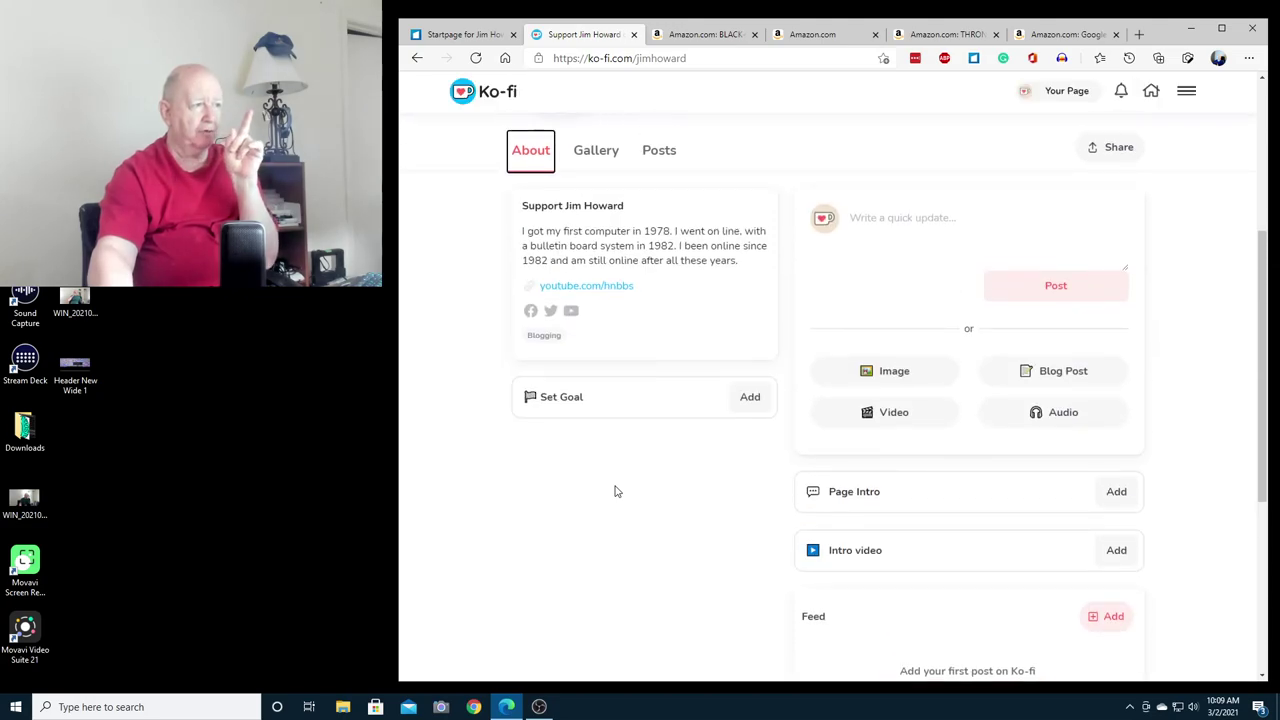
pyautogui.scroll(2, 616, 491)
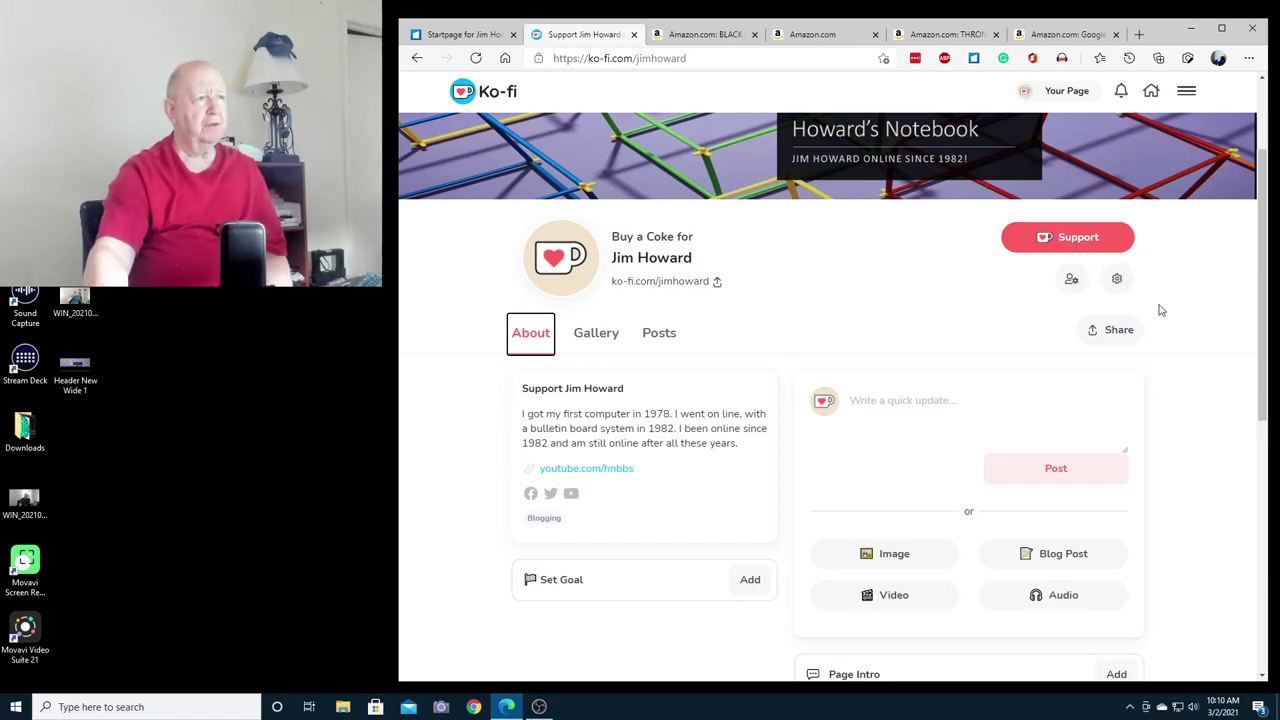
pyautogui.click(1117, 279)
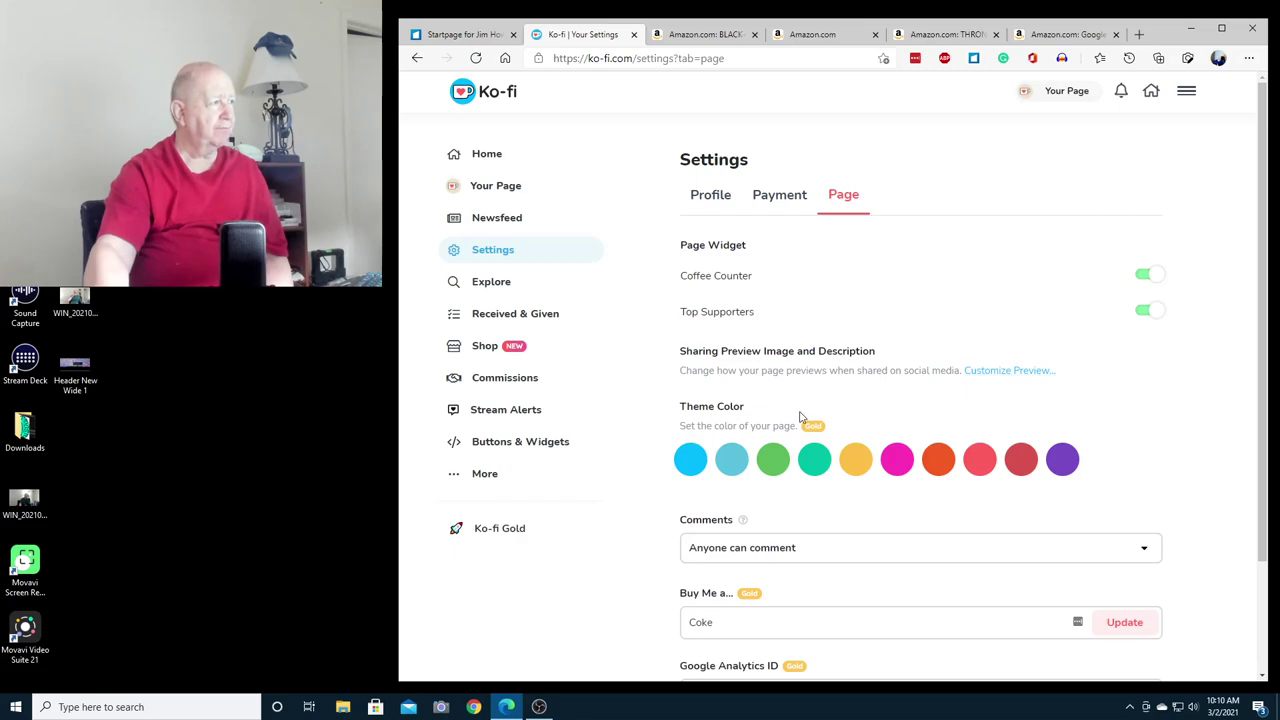
pyautogui.click(533, 389)
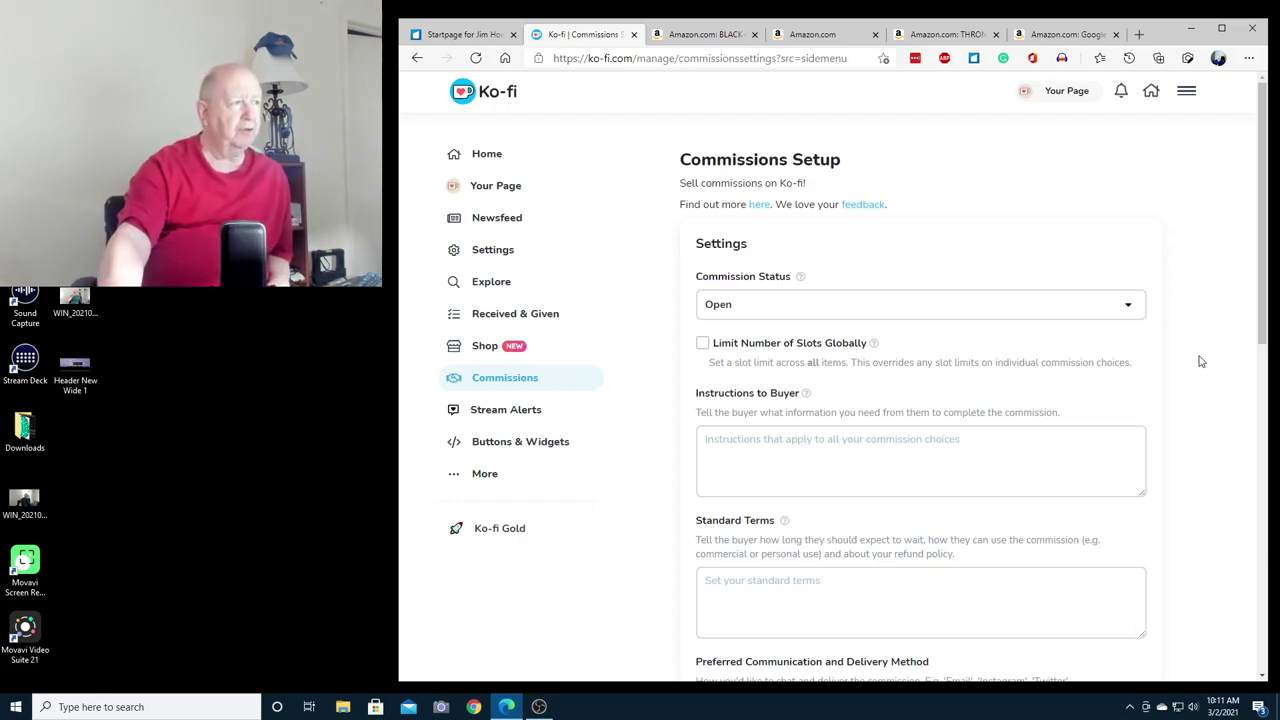
pyautogui.scroll(-1, 1194, 404)
pyautogui.scroll(-3, 1194, 404)
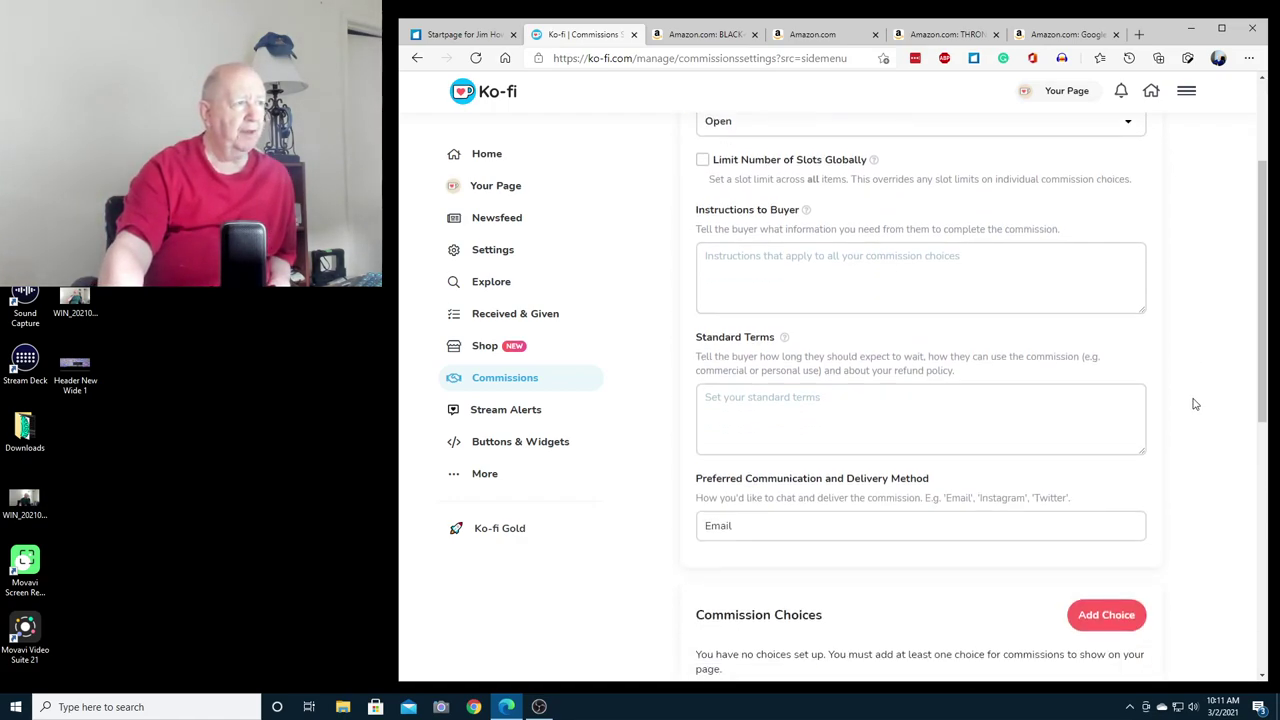
pyautogui.scroll(-2, 1194, 404)
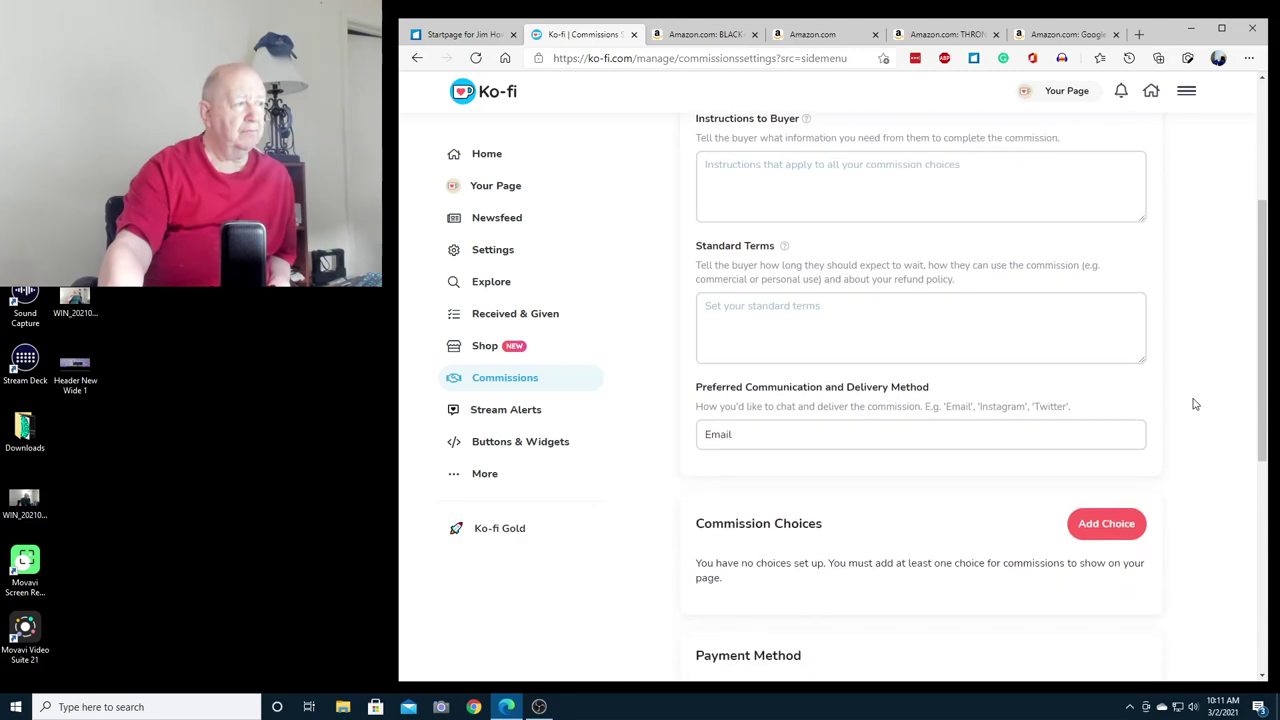
pyautogui.scroll(-2, 1194, 404)
pyautogui.scroll(-7, 1194, 404)
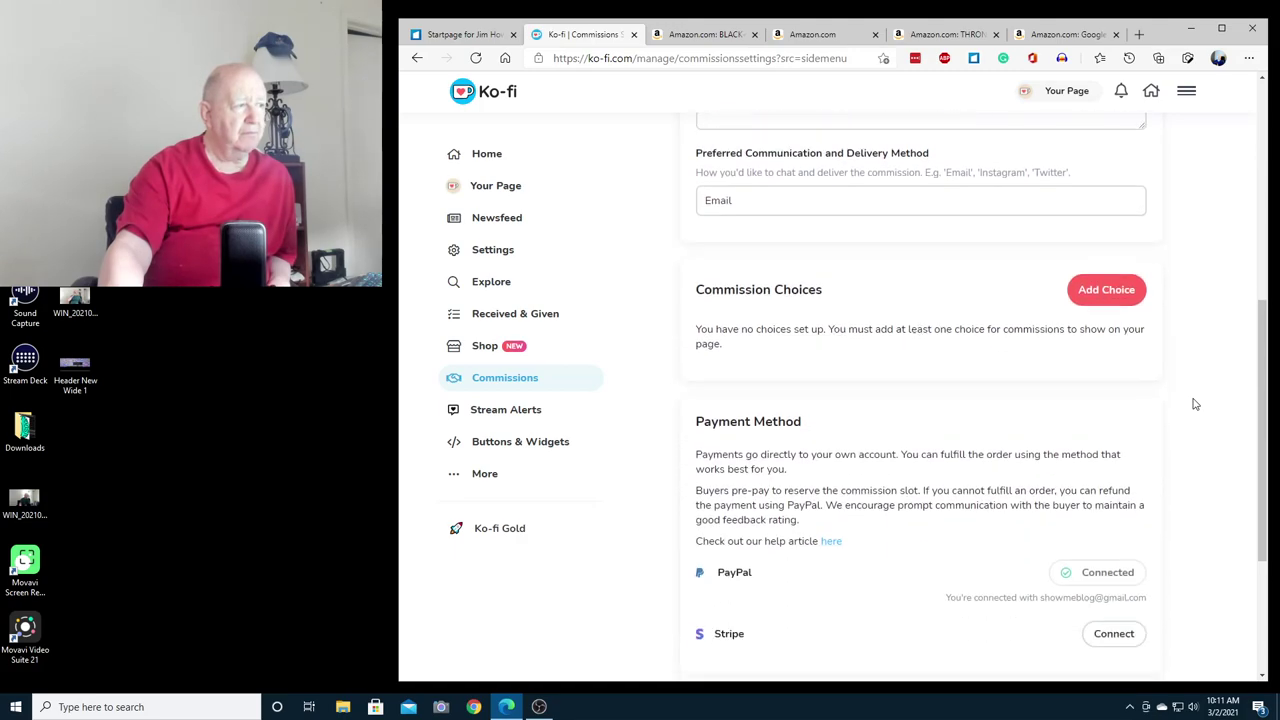
pyautogui.scroll(-1, 1194, 404)
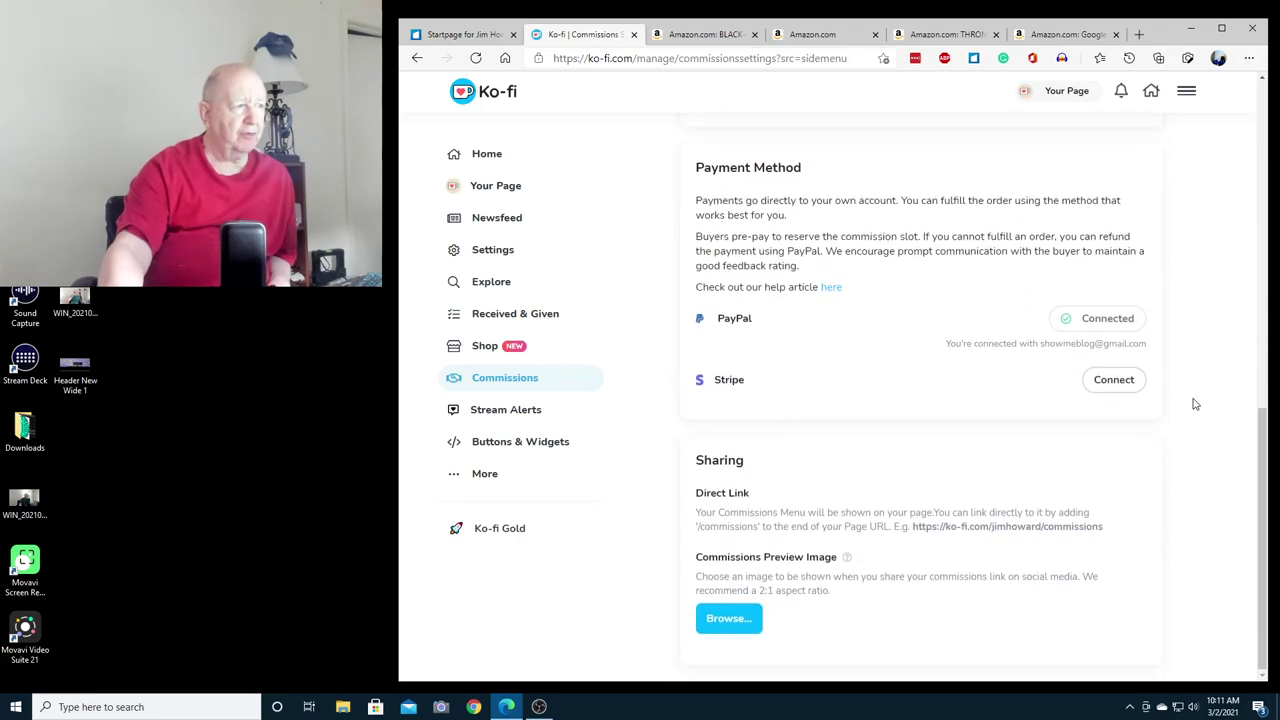
pyautogui.scroll(15, 1194, 404)
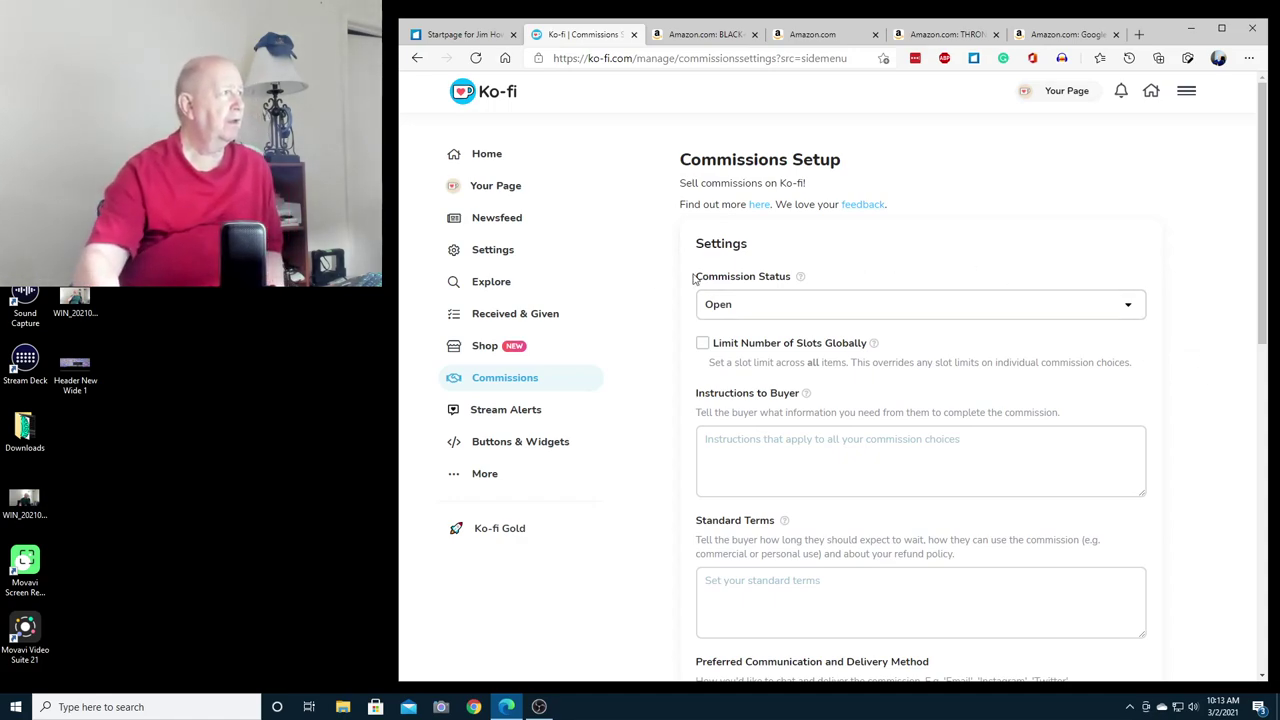
# Step: From the dashboard Home, open the page of the creator who received the $5.00 payment
pyautogui.click(488, 155)
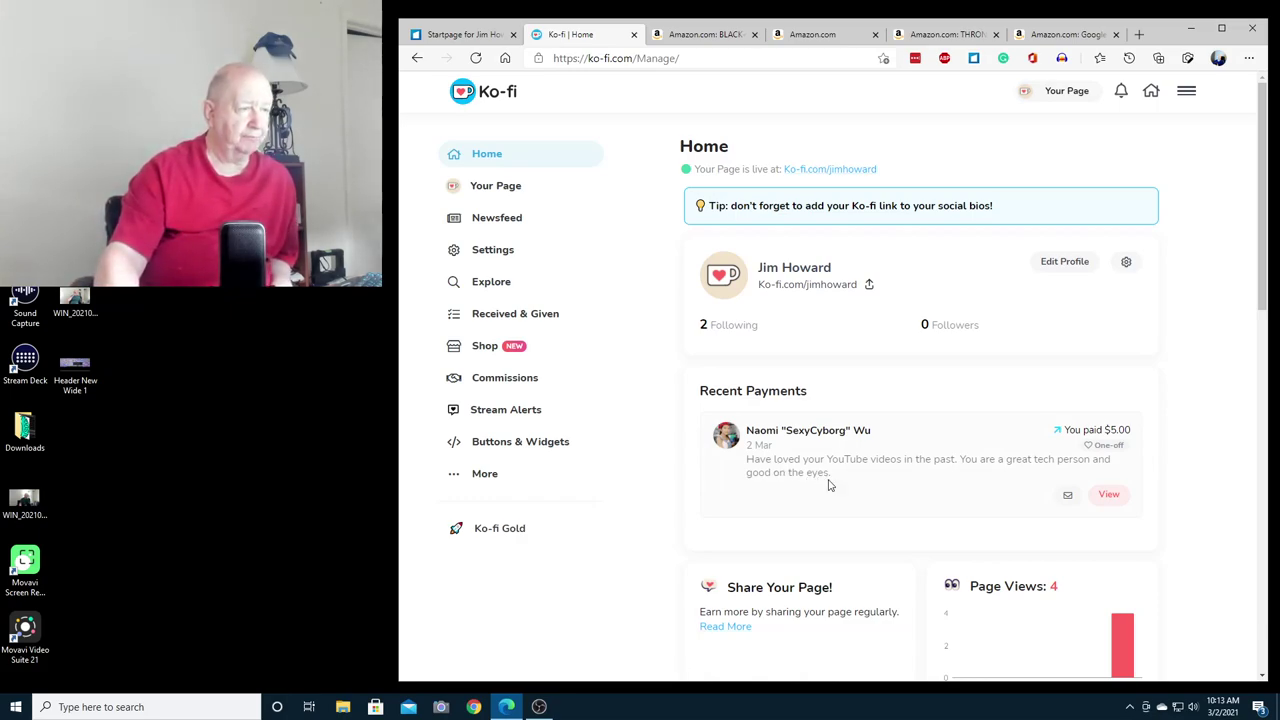
pyautogui.click(830, 433)
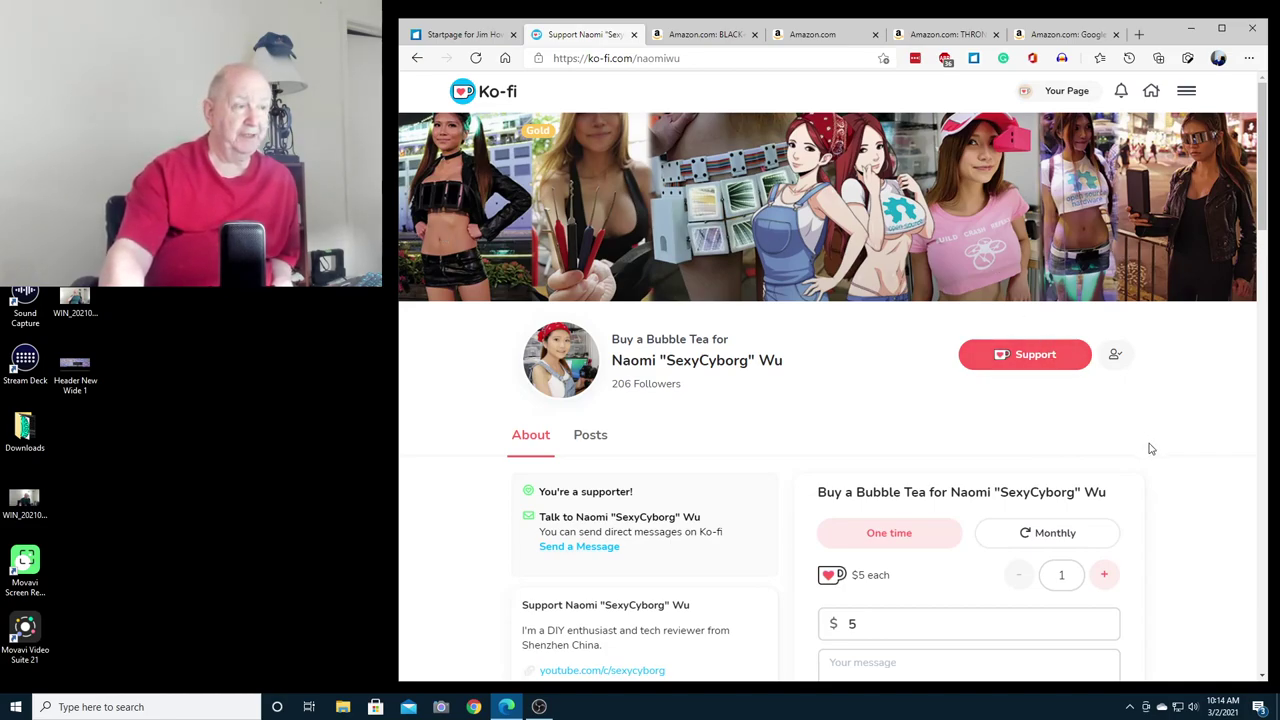
# Step: Scroll the creator's page to the $5 Bubble Tea donation panel and intro video
pyautogui.scroll(-2, 1159, 453)
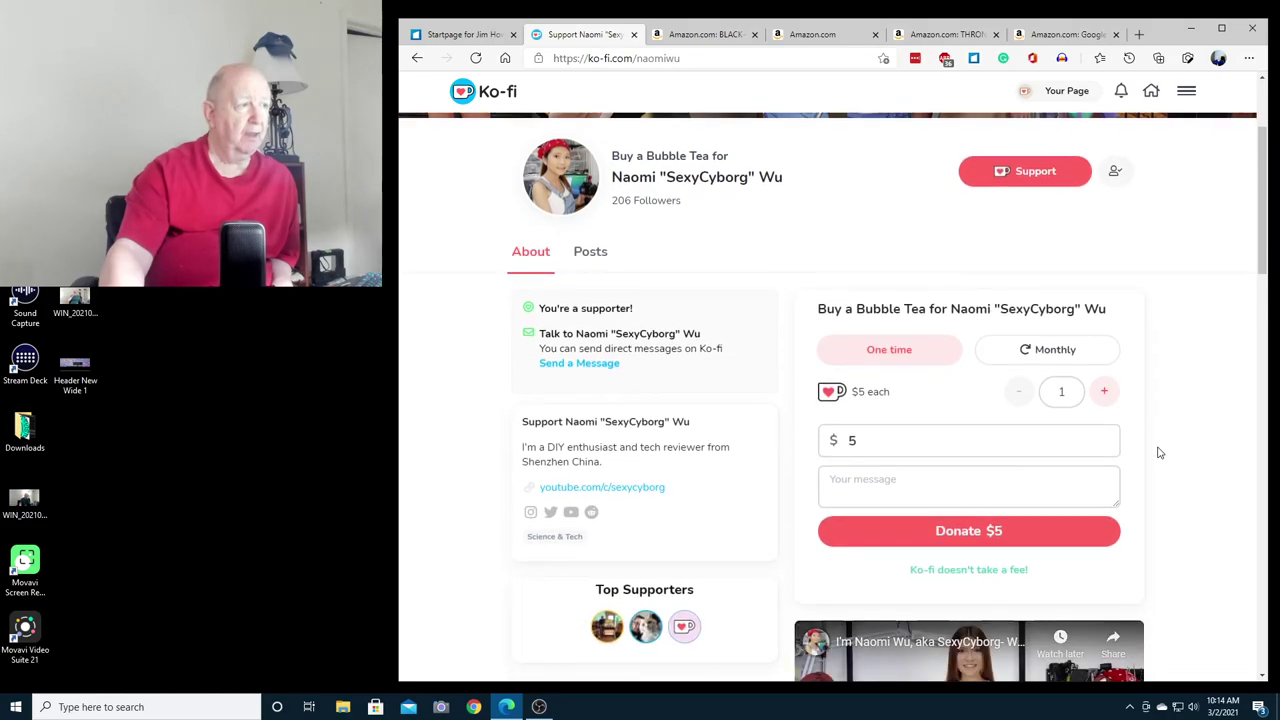
pyautogui.scroll(-1, 1159, 453)
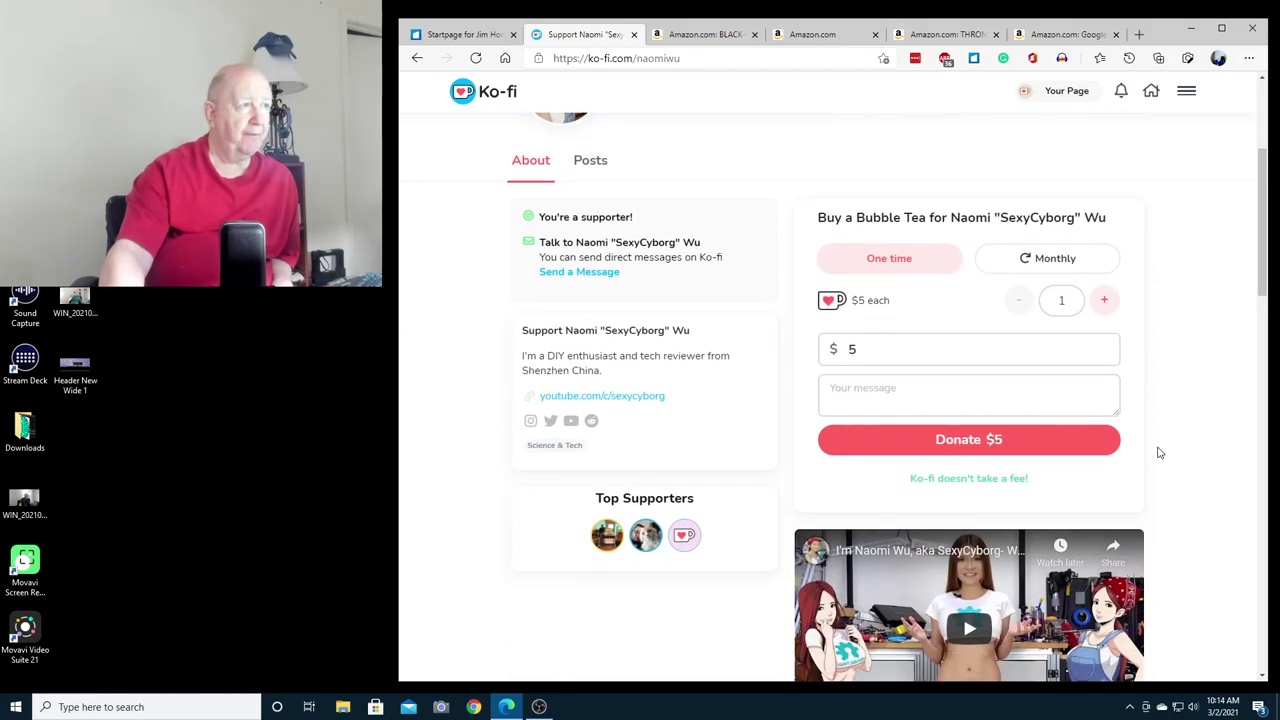
pyautogui.scroll(-2, 1159, 453)
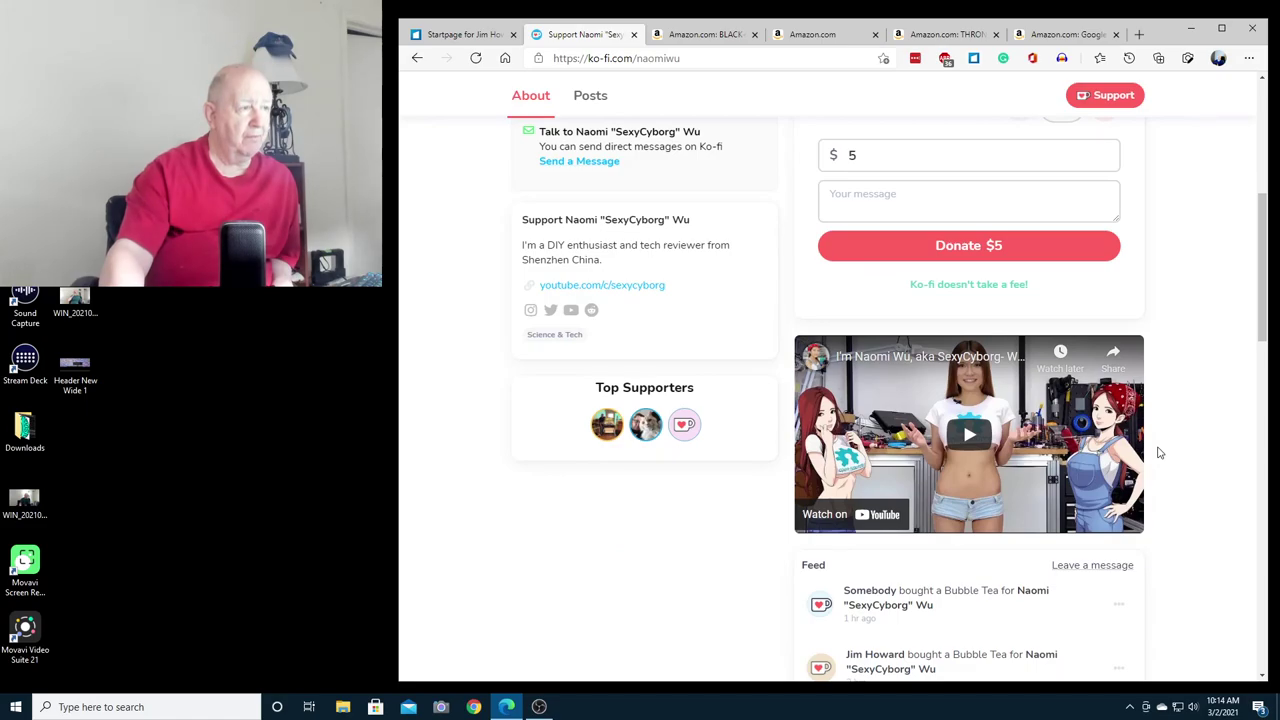
pyautogui.scroll(1, 1159, 453)
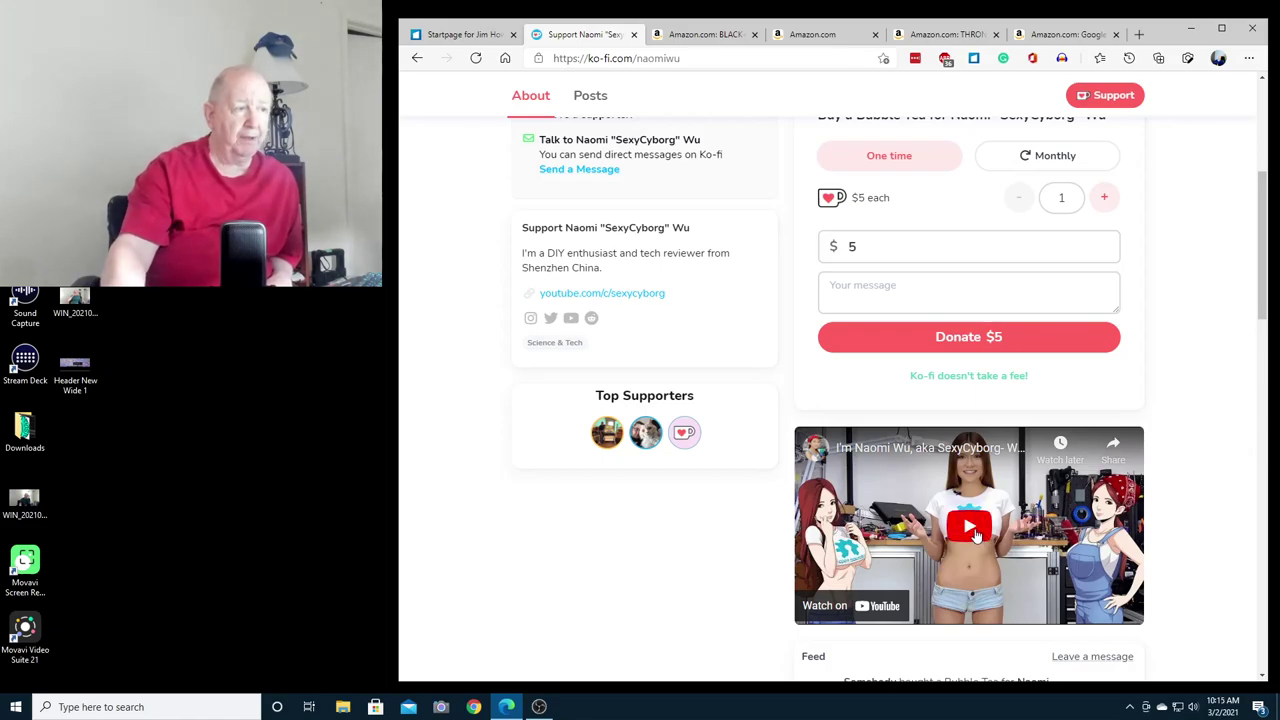
# Step: Play the embedded YouTube intro, pause it at 0:15, then scroll the feed and back up
pyautogui.click(974, 531)
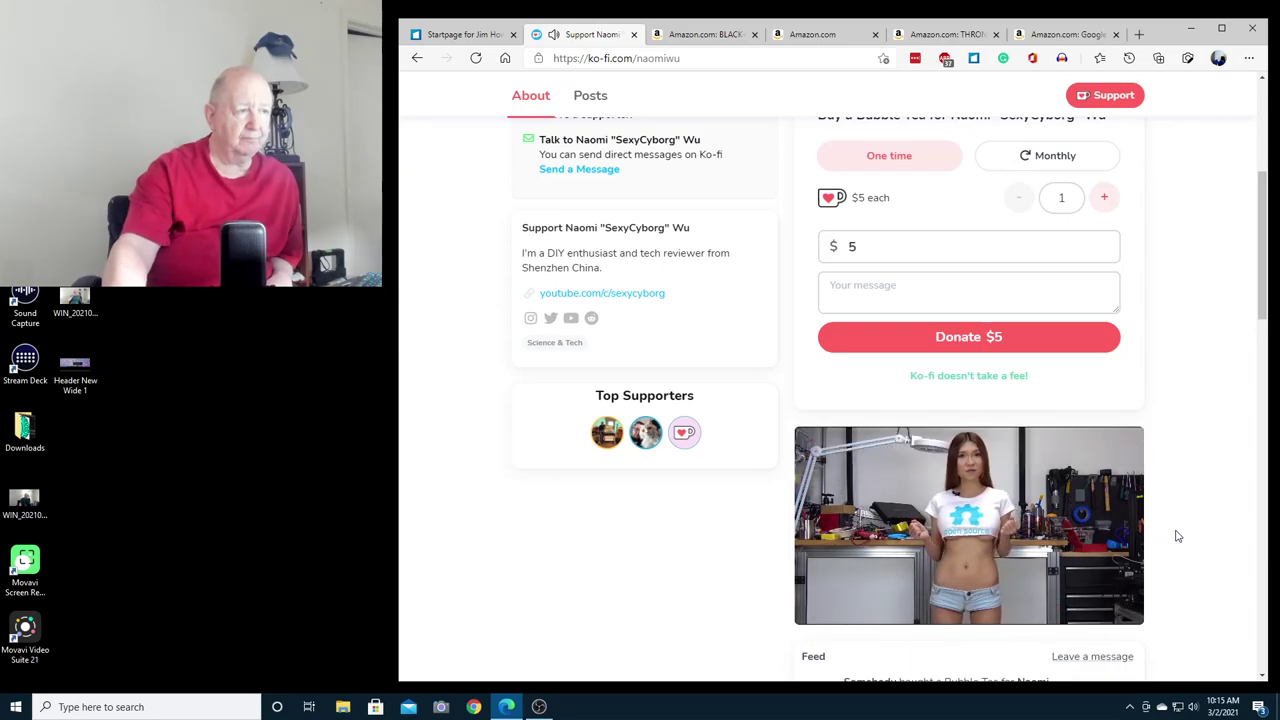
pyautogui.scroll(-1, 1177, 537)
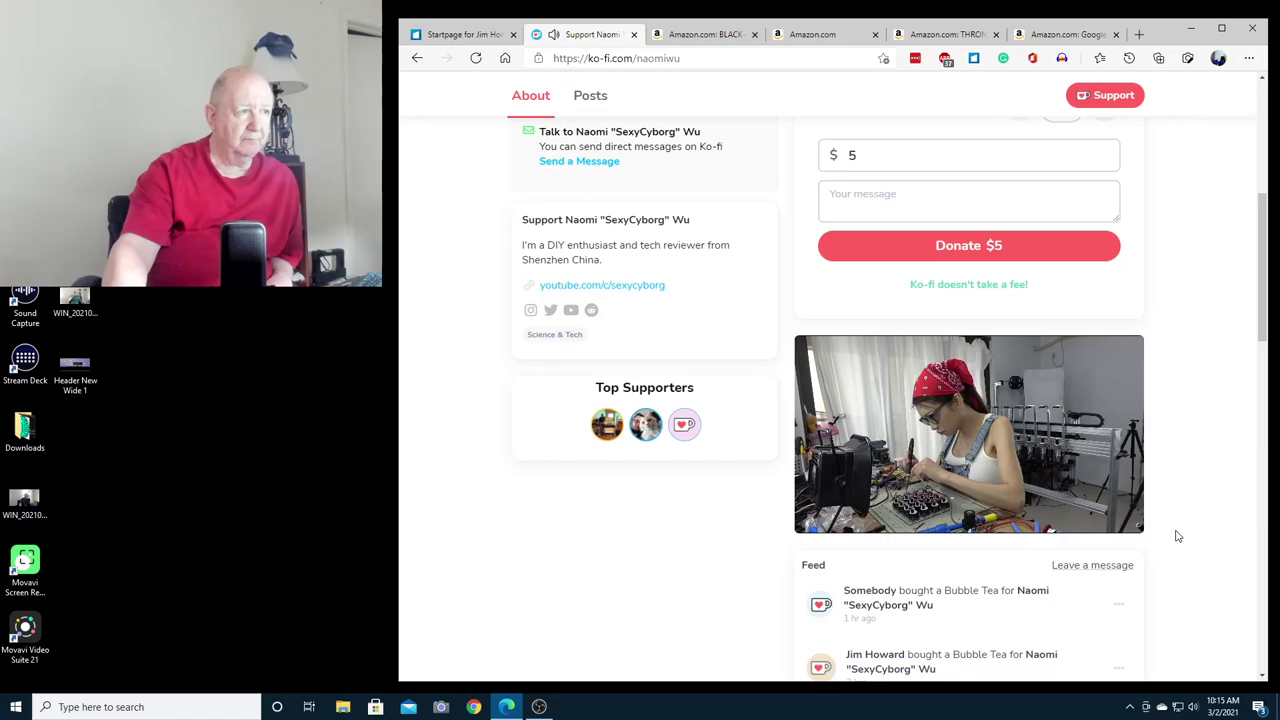
pyautogui.moveTo(817, 524)
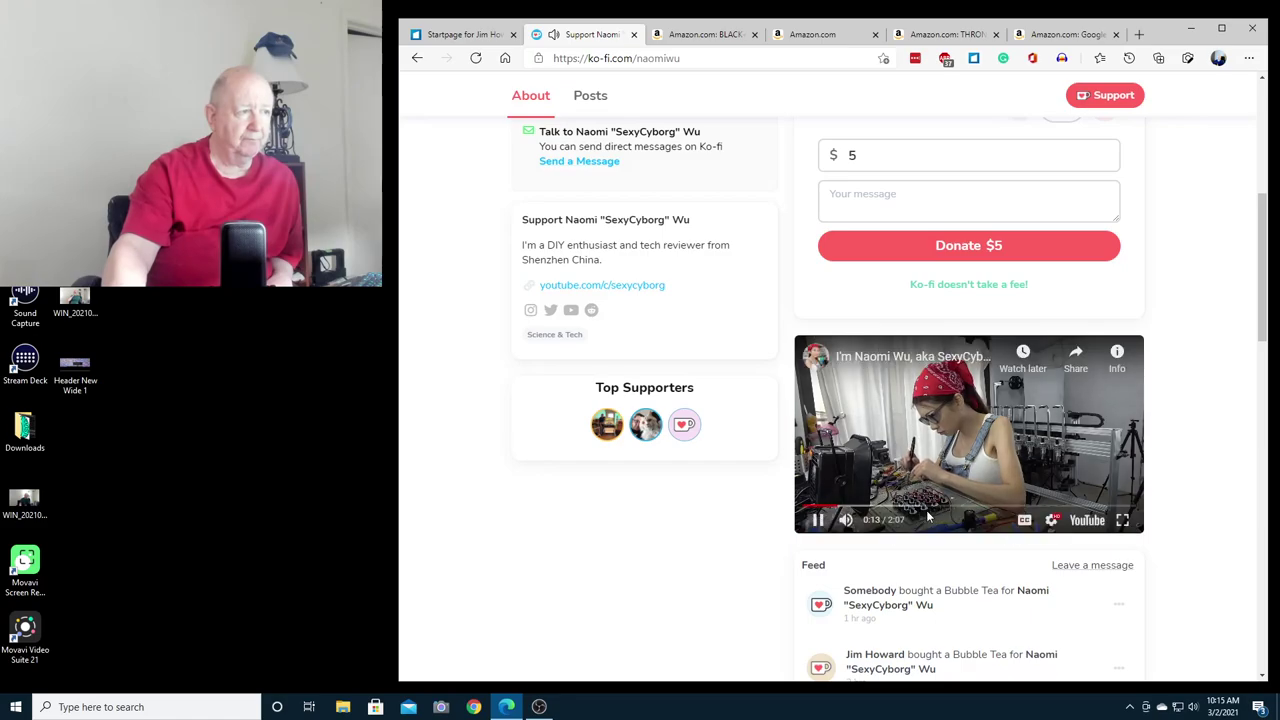
pyautogui.click(818, 520)
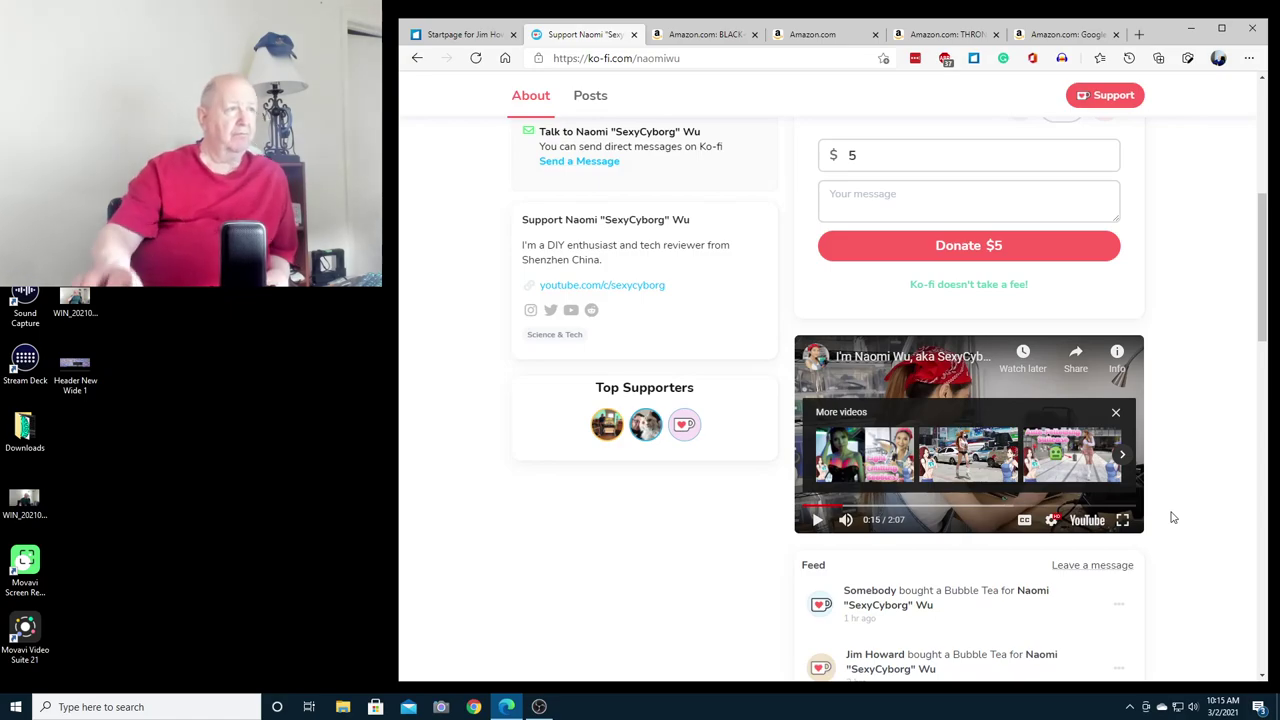
pyautogui.scroll(-5, 1172, 510)
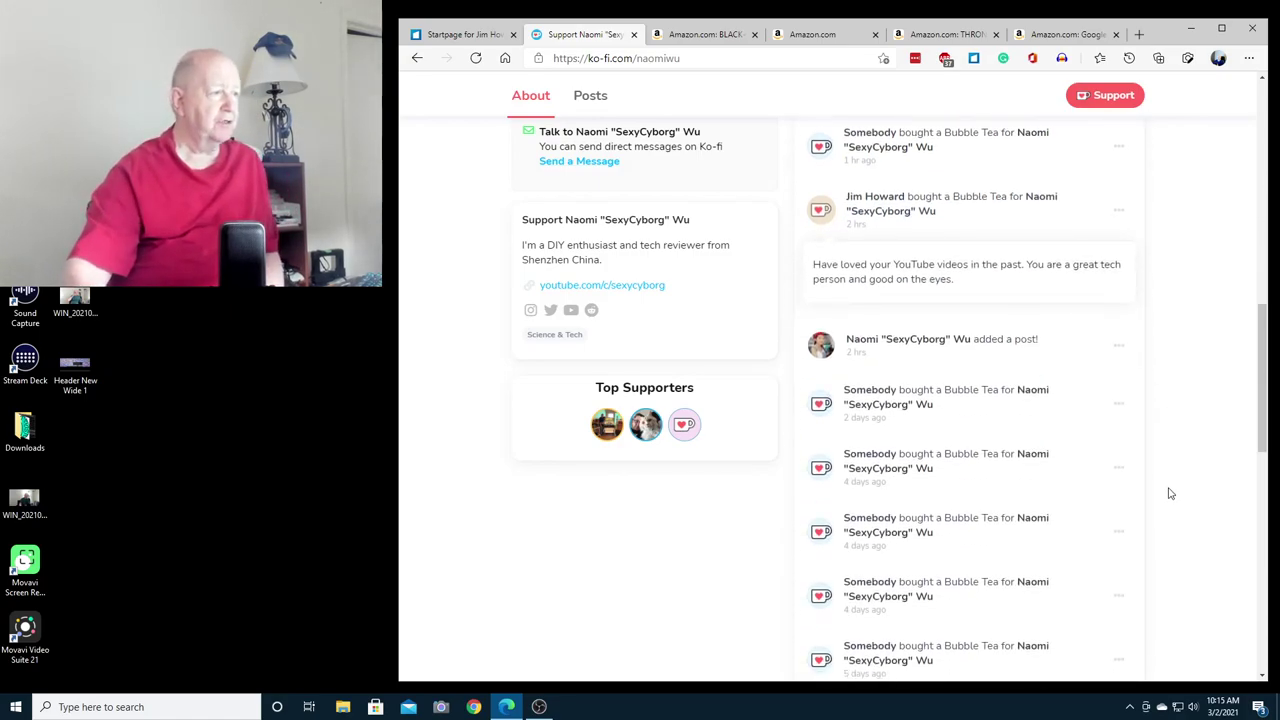
pyautogui.scroll(-3, 1170, 493)
pyautogui.scroll(15, 1170, 493)
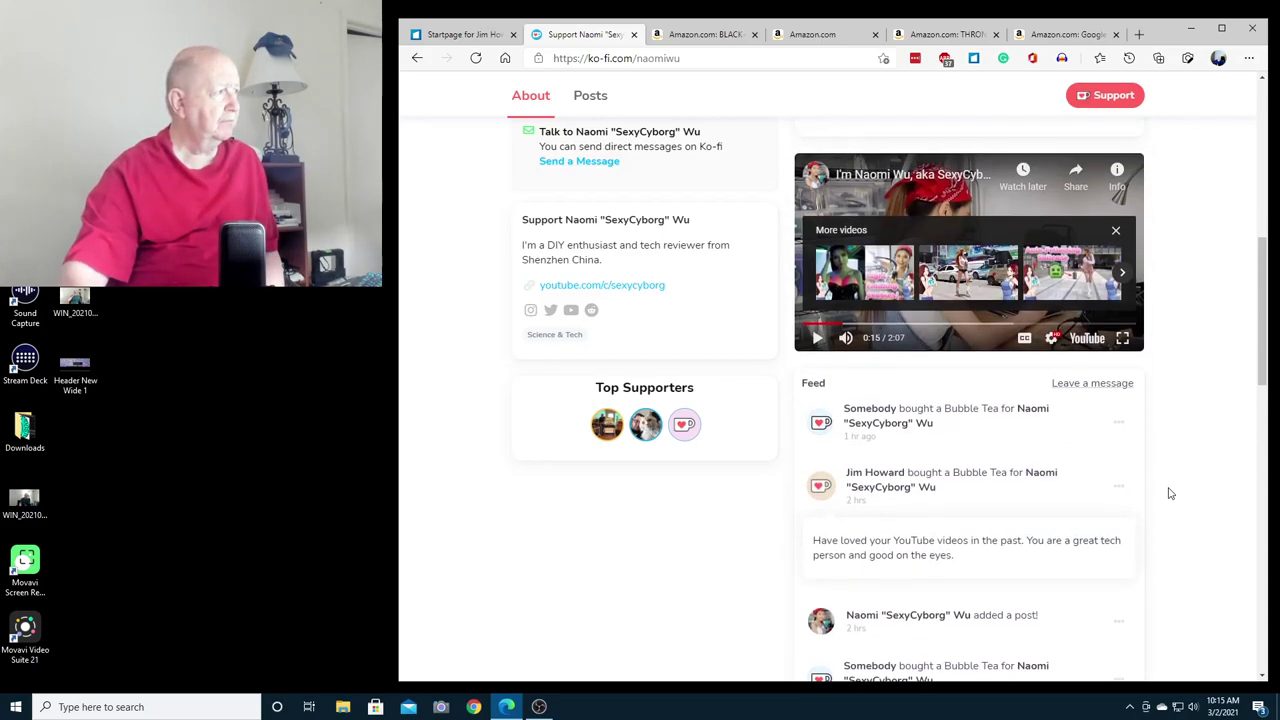
pyautogui.scroll(1, 1170, 493)
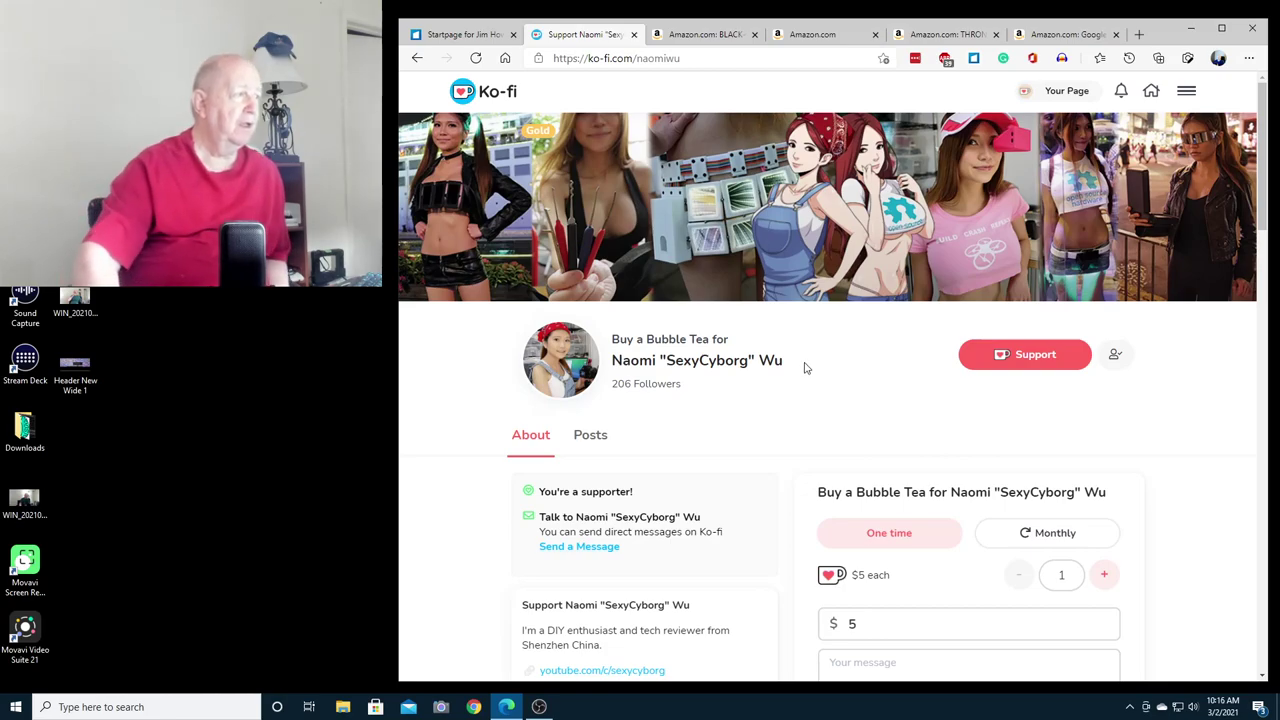
# Step: Show the creator's Posts, starting with the locked Cyberpunk Ultrasonic Microphone Jammer post
pyautogui.click(601, 441)
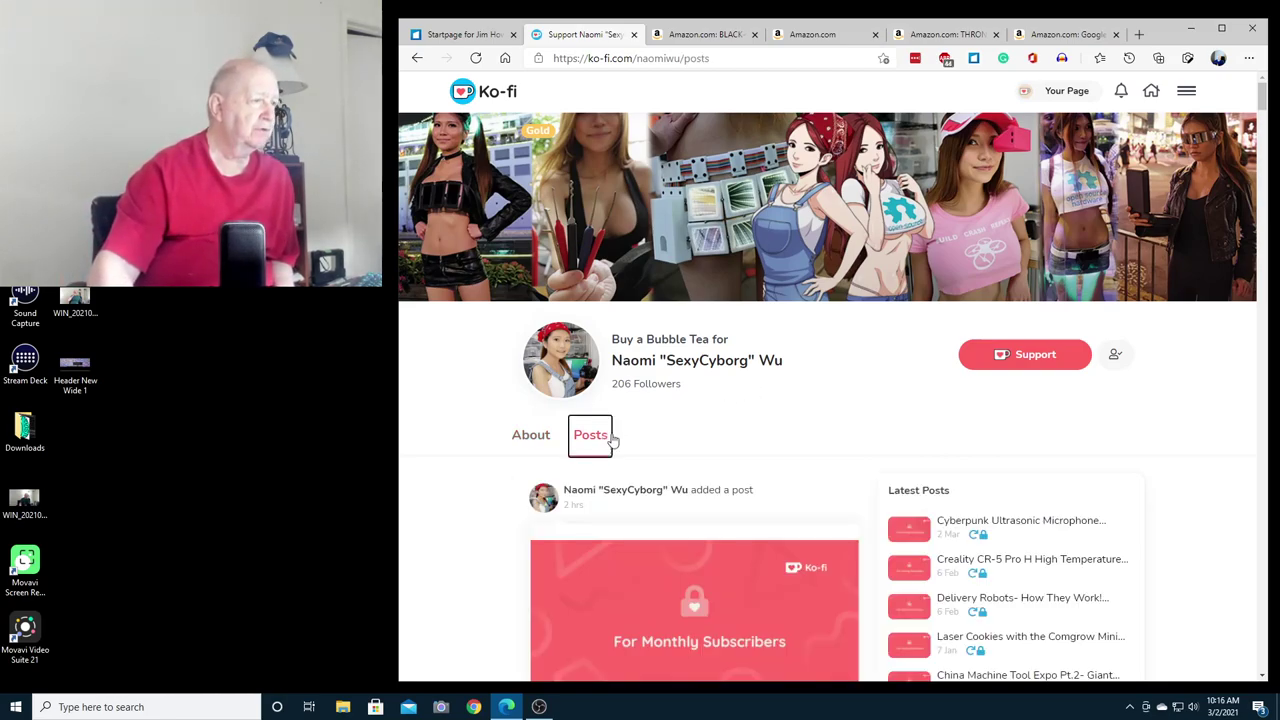
pyautogui.scroll(-3, 1100, 437)
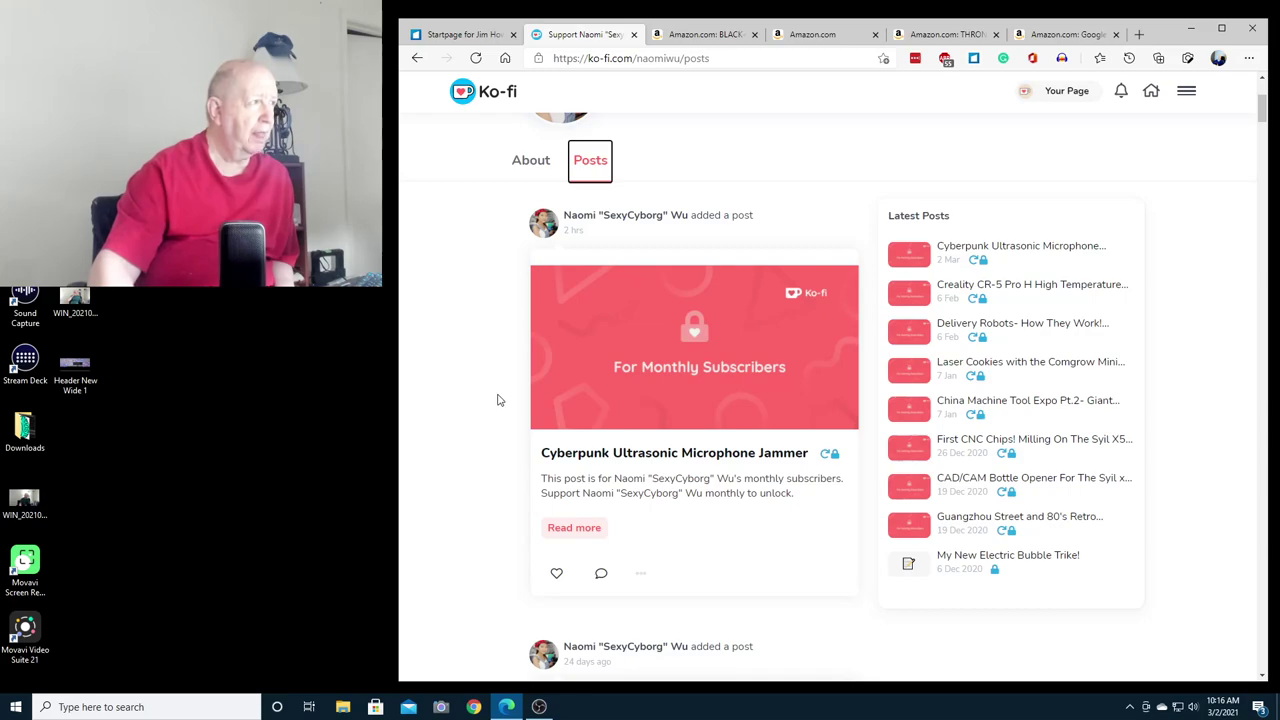
# Step: View the locked Cyberpunk Ultrasonic Microphone Jammer post, then return to the creator's posts list
pyautogui.click(705, 352)
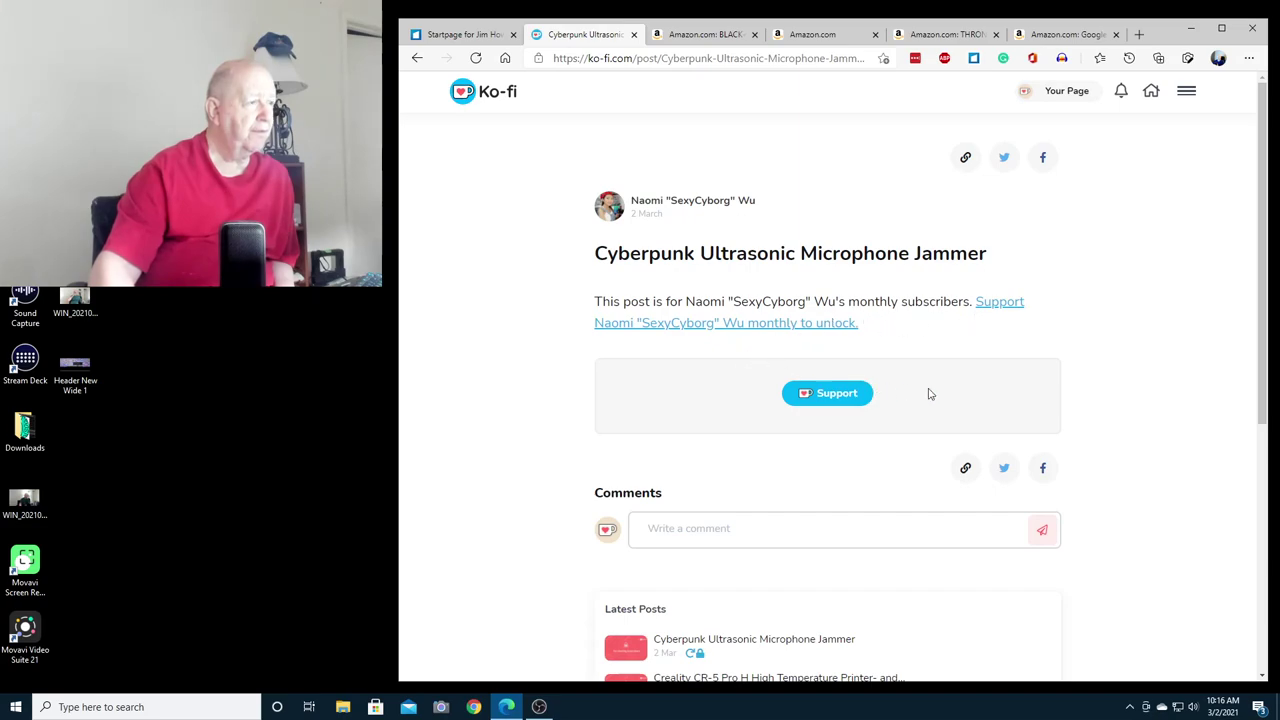
pyautogui.scroll(-2, 1108, 396)
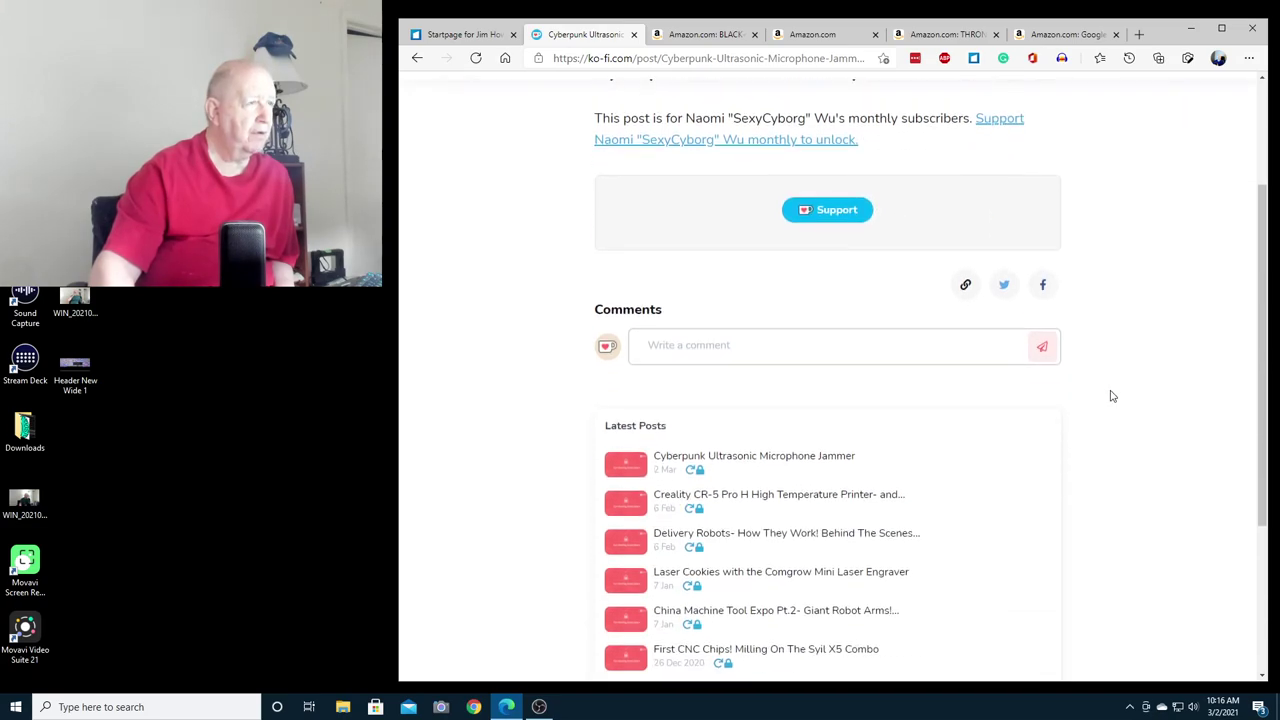
pyautogui.scroll(2, 1108, 396)
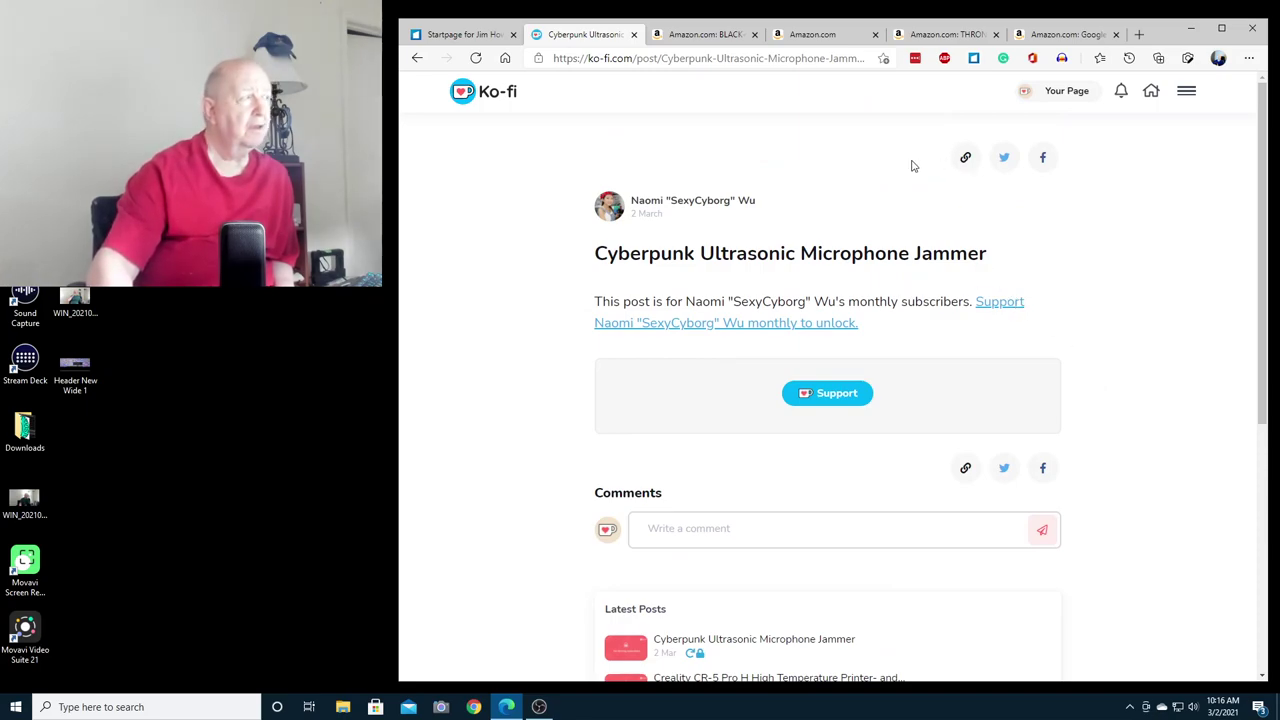
pyautogui.click(418, 60)
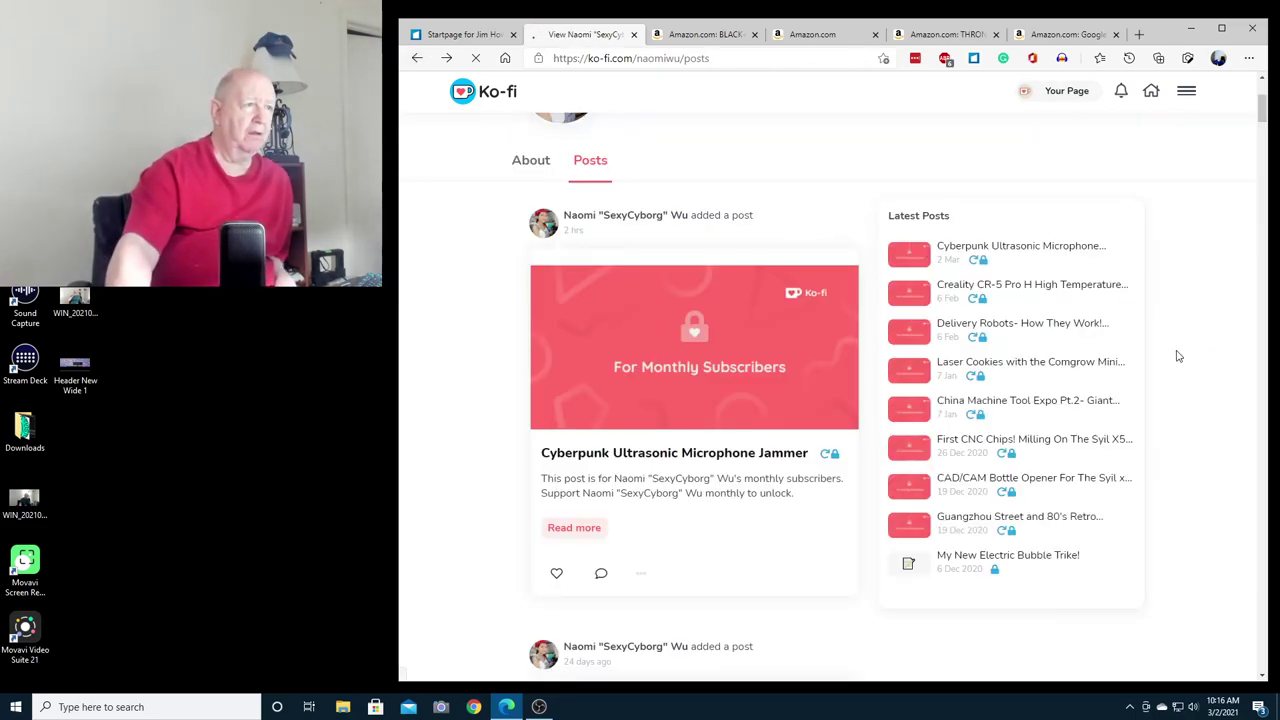
# Step: Browse the creator's subscriber-locked posts, including the Creality CR-5 Pro H post, then return to the top
pyautogui.scroll(3, 1174, 357)
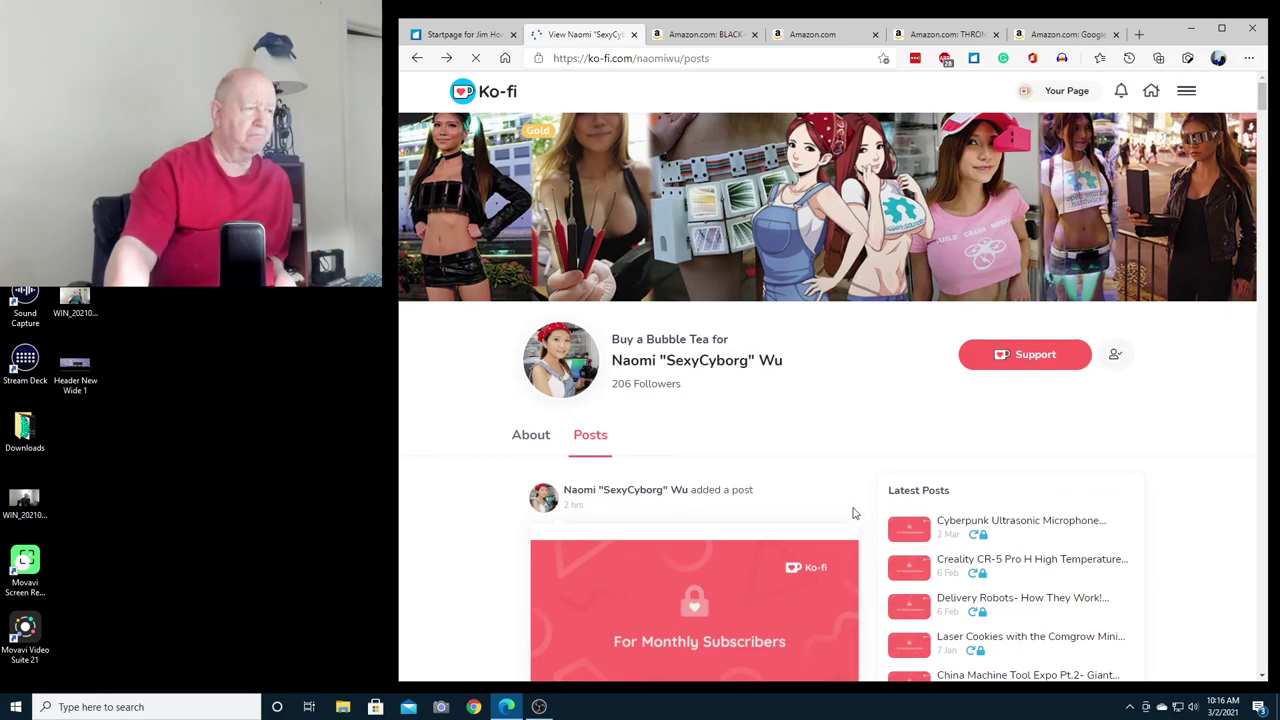
pyautogui.scroll(-6, 853, 513)
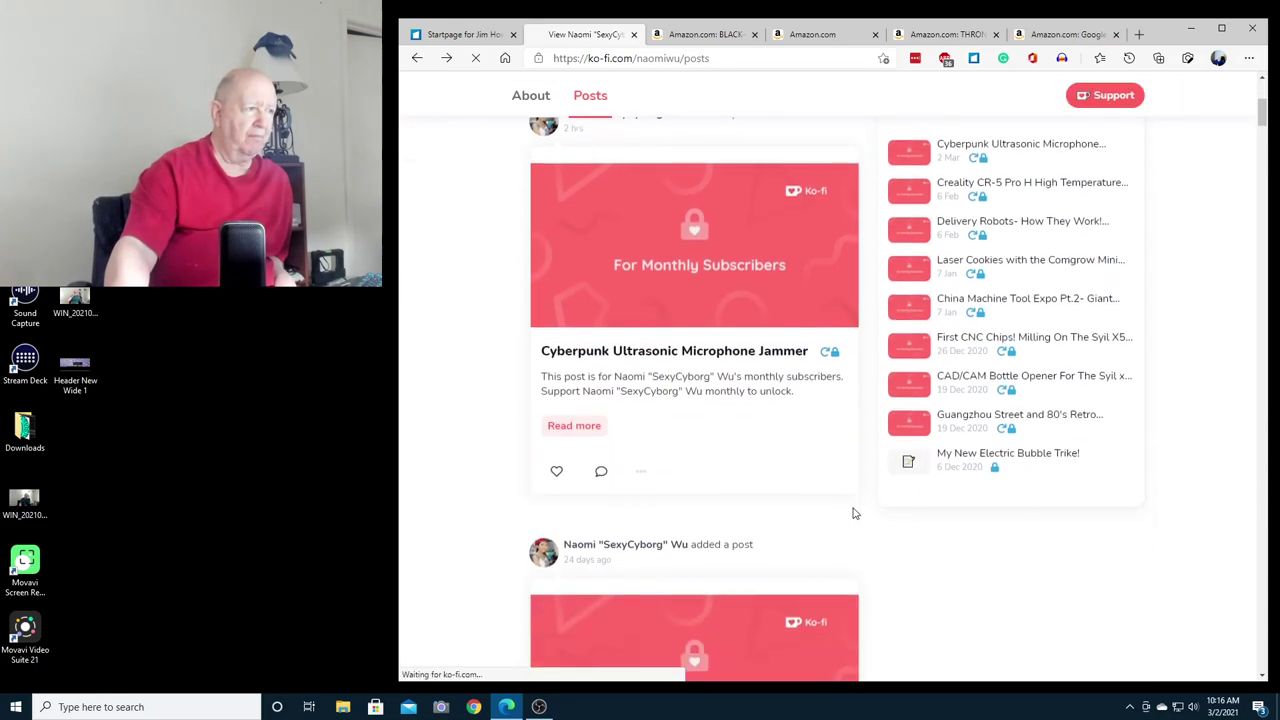
pyautogui.scroll(-1, 853, 513)
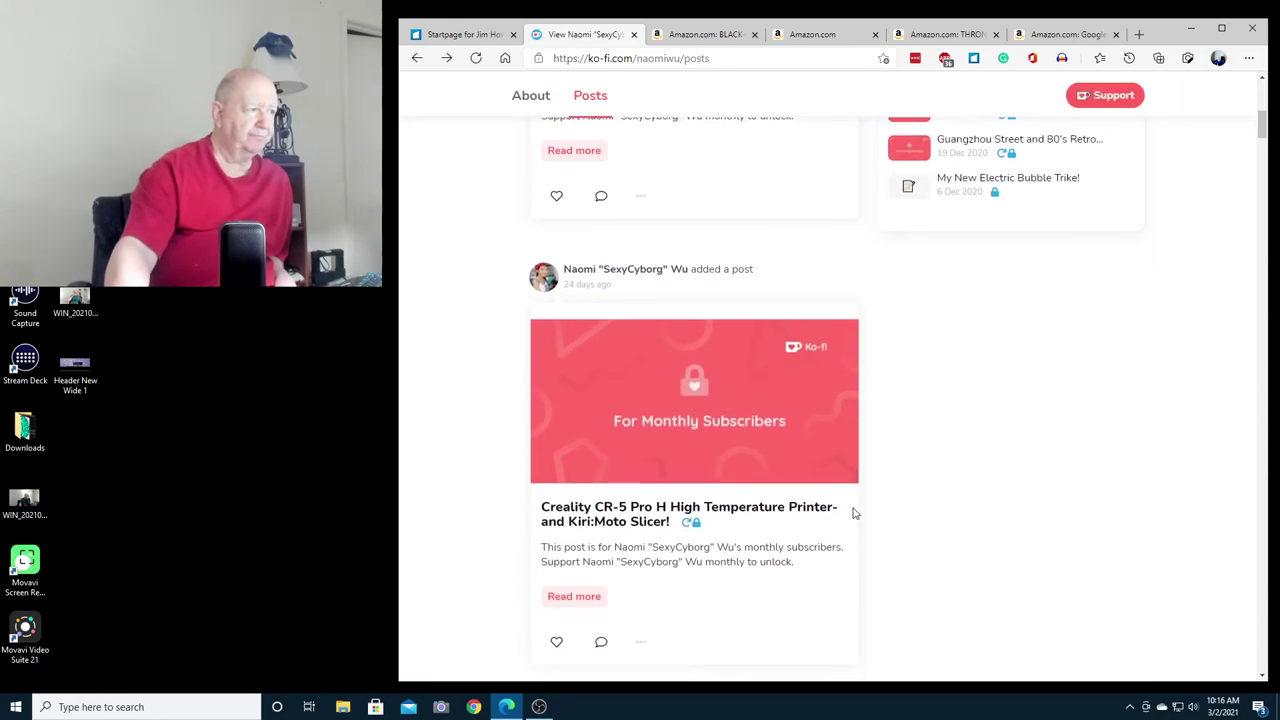
pyautogui.scroll(-1, 853, 513)
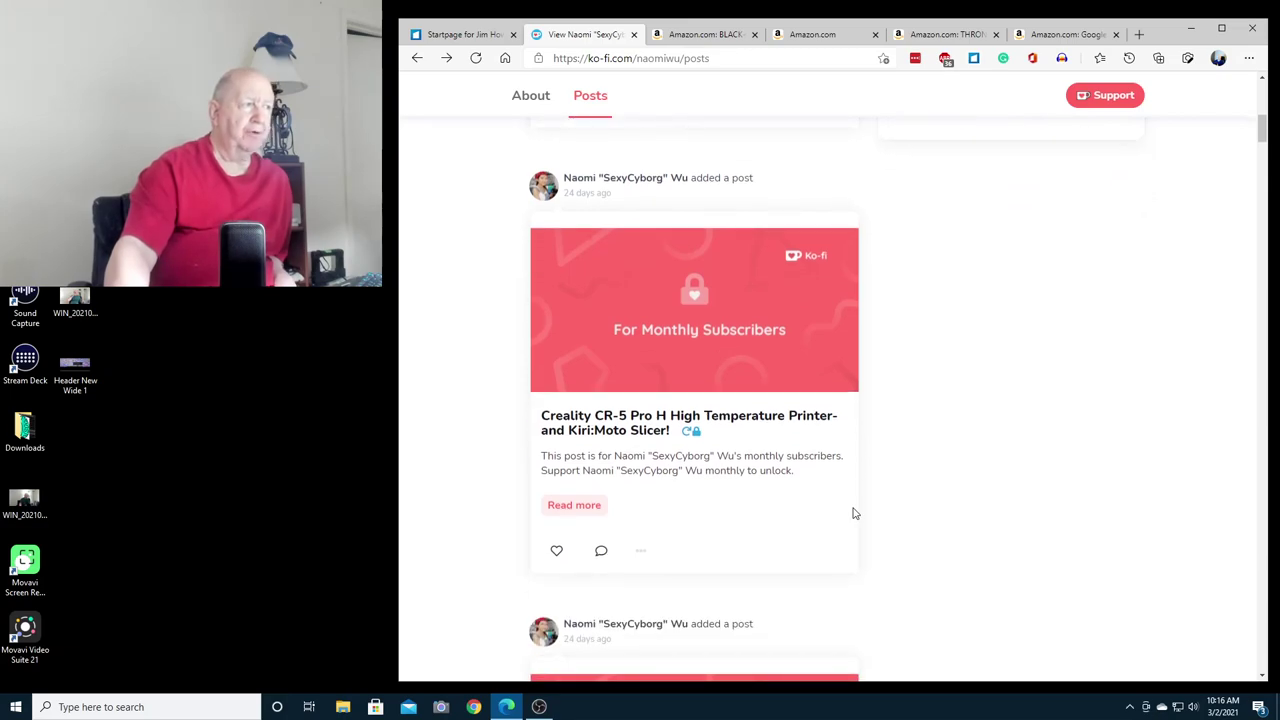
pyautogui.scroll(1, 898, 512)
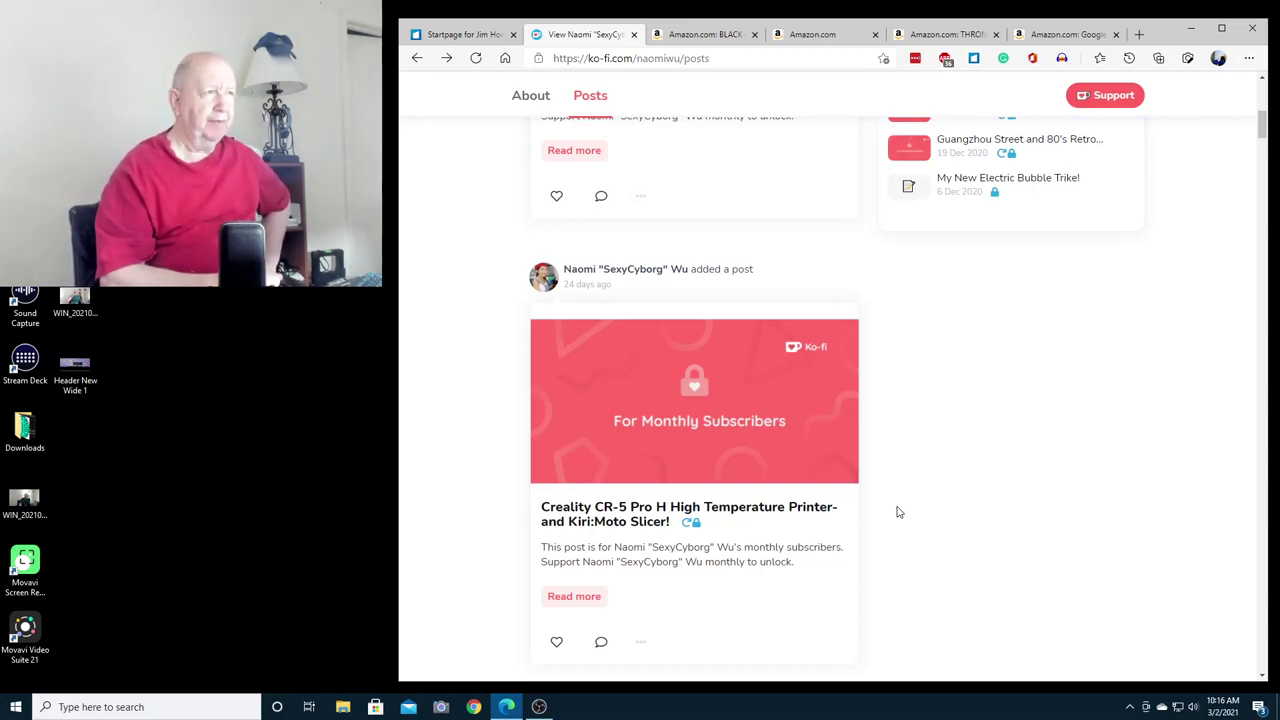
pyautogui.scroll(3, 884, 490)
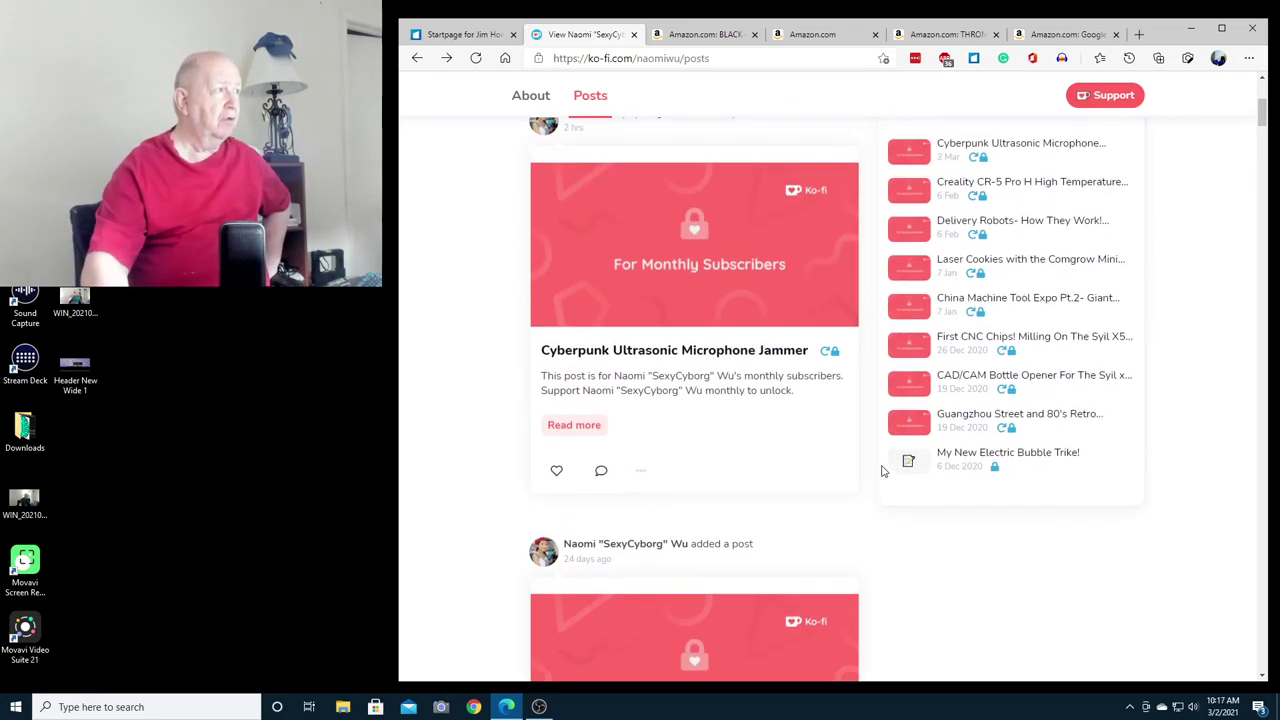
pyautogui.scroll(4, 884, 470)
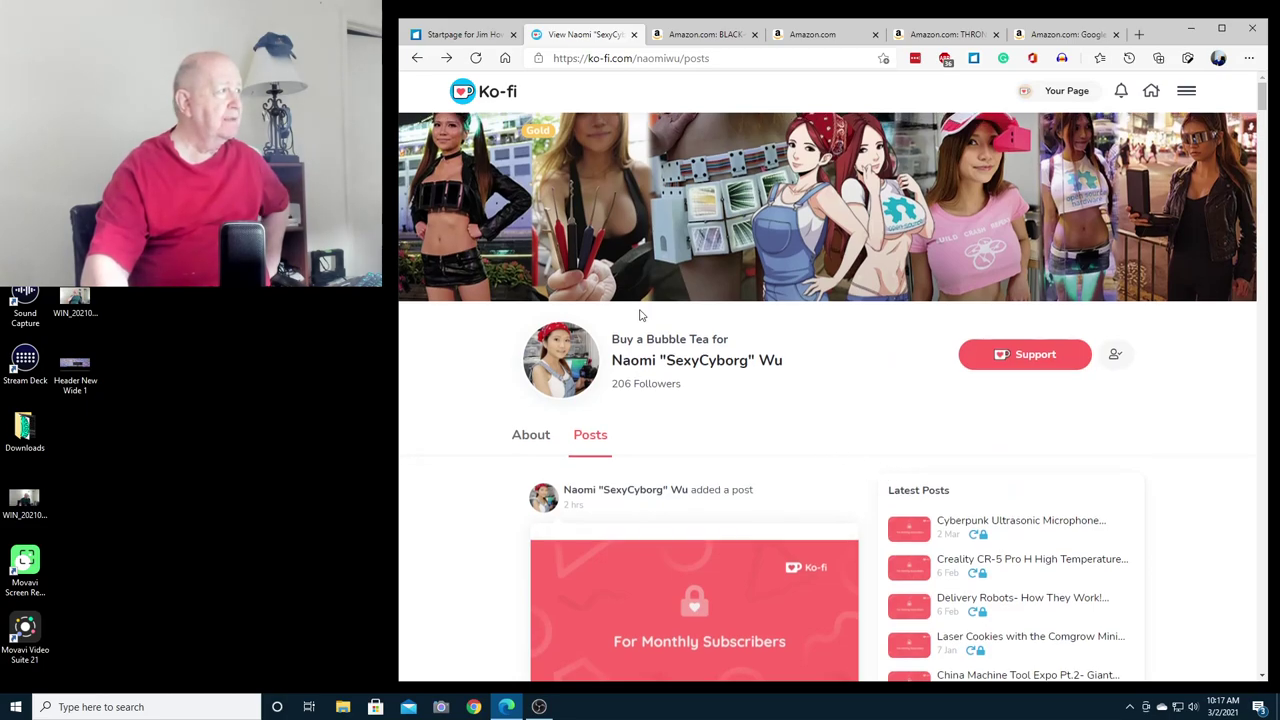
# Step: Go back from the creator's Posts page to your own Ko-fi Home dashboard
pyautogui.click(417, 58)
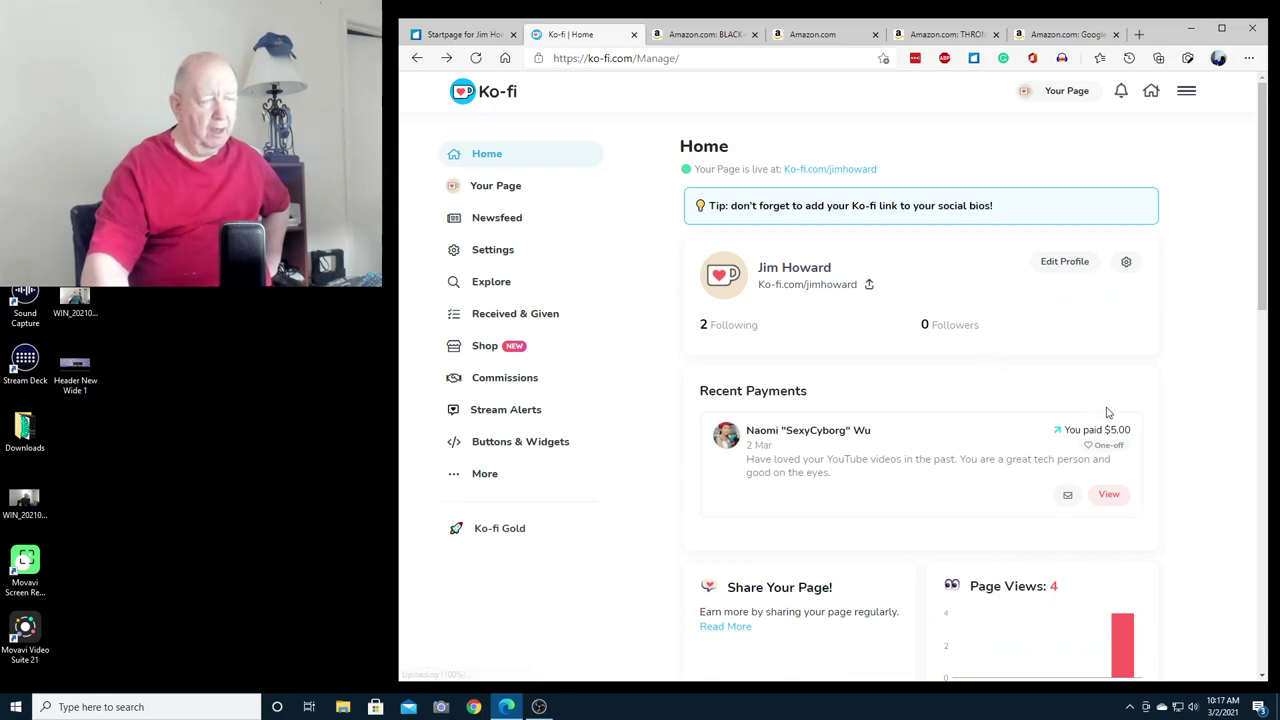